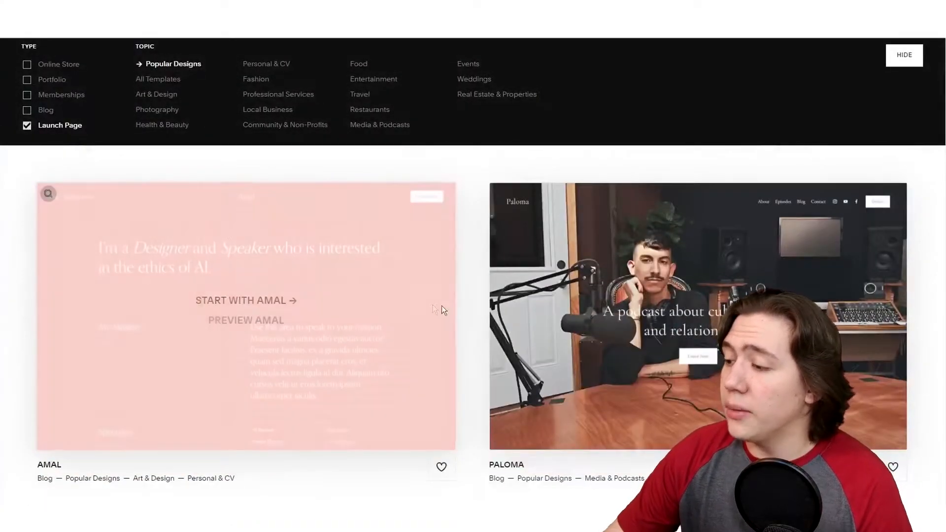
Browse the popular launch page templates and start a site with the Hester template
{"action": "scroll", "coordinate": [443, 304], "scroll_direction": "down", "scroll_amount": 7}
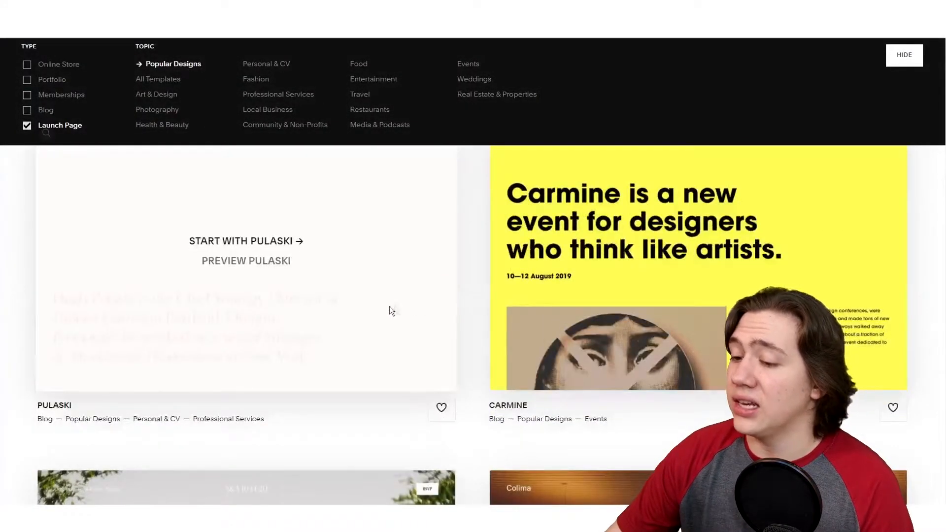
{"action": "scroll", "coordinate": [378, 310], "scroll_direction": "down", "scroll_amount": 5}
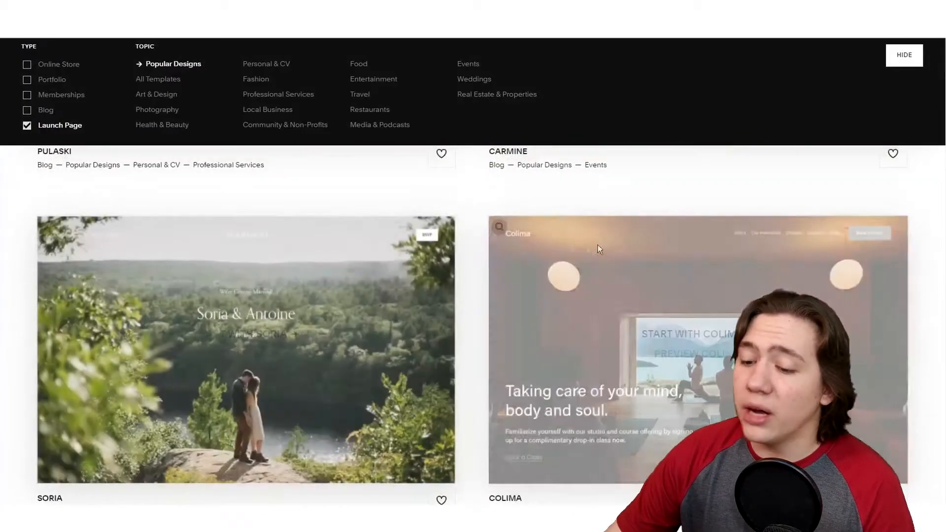
{"action": "scroll", "coordinate": [458, 270], "scroll_direction": "down", "scroll_amount": 9}
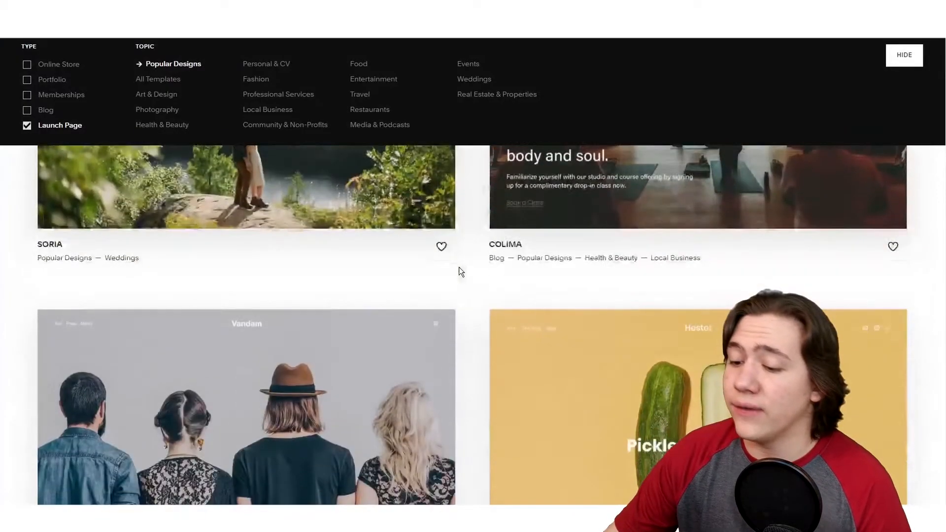
{"action": "scroll", "coordinate": [456, 274], "scroll_direction": "up", "scroll_amount": 1}
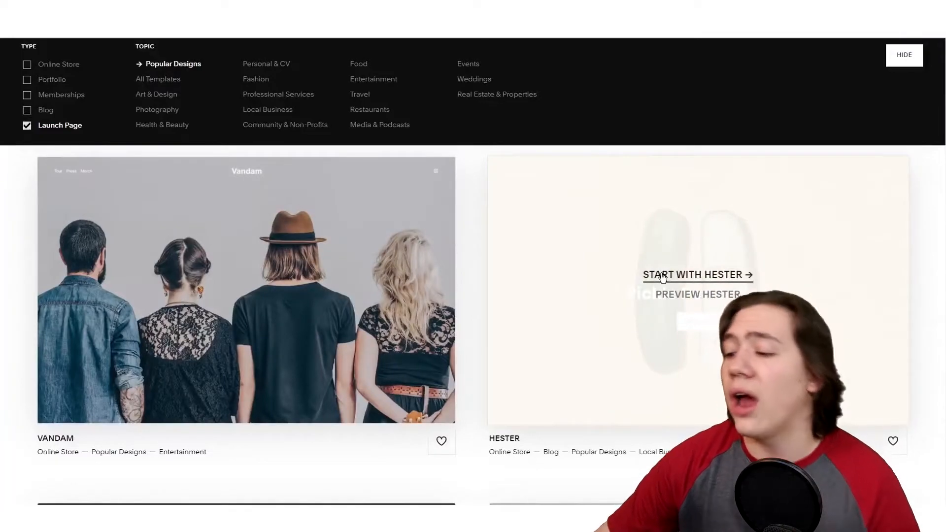
{"action": "left_click", "coordinate": [663, 275]}
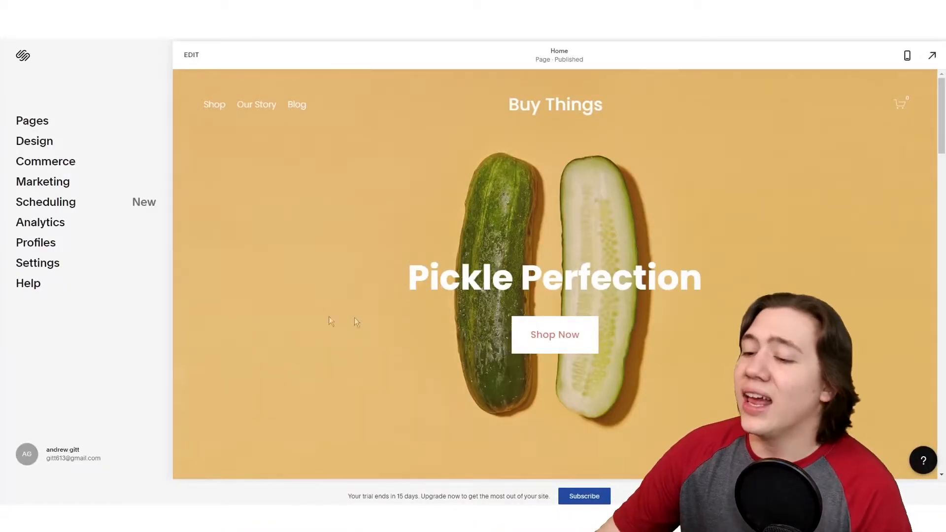
Review the new site's Home page down to its footer and open the page for editing
{"action": "scroll", "coordinate": [326, 220], "scroll_direction": "down", "scroll_amount": 10}
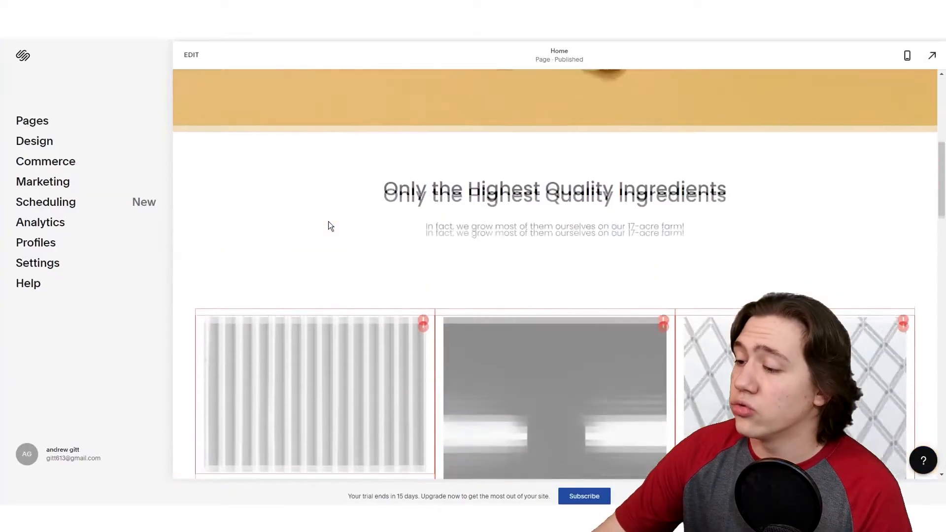
{"action": "scroll", "coordinate": [328, 220], "scroll_direction": "down", "scroll_amount": 15}
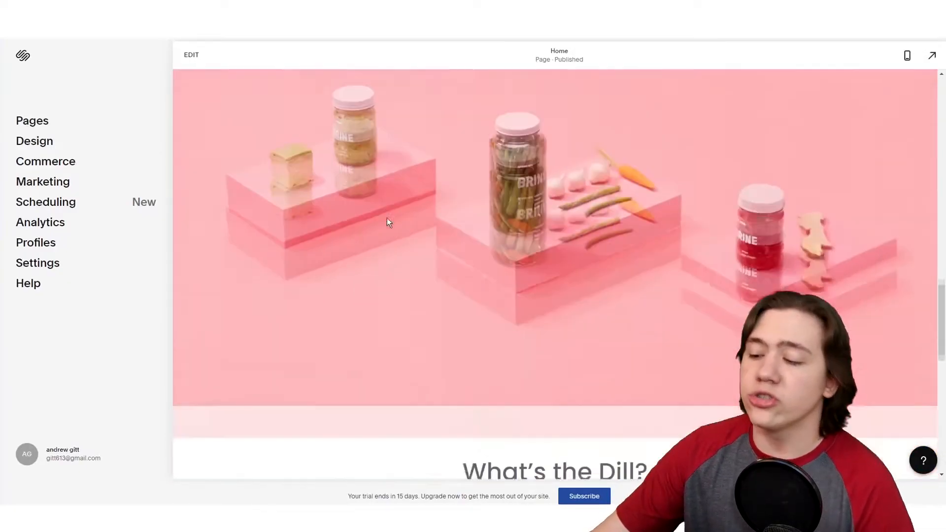
{"action": "scroll", "coordinate": [401, 236], "scroll_direction": "down", "scroll_amount": 5}
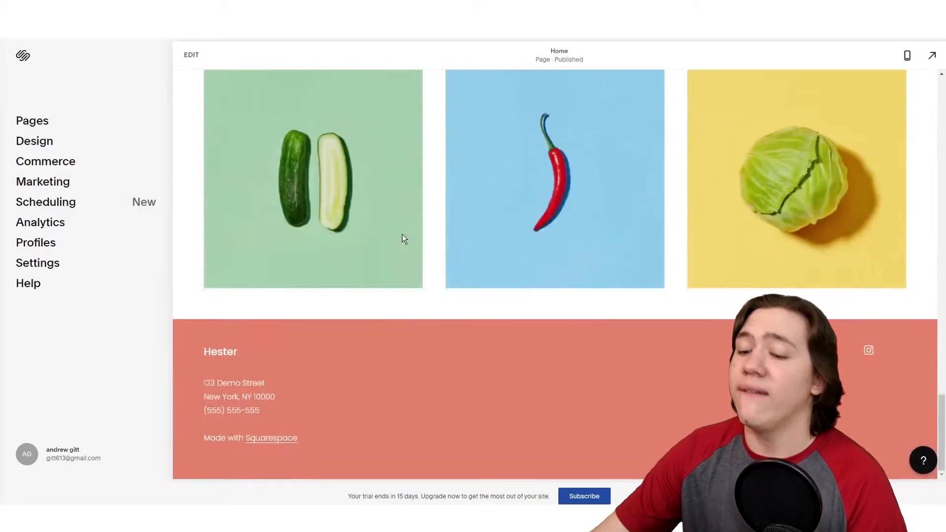
{"action": "scroll", "coordinate": [402, 236], "scroll_direction": "up", "scroll_amount": 10}
{"action": "scroll", "coordinate": [400, 242], "scroll_direction": "up", "scroll_amount": 15}
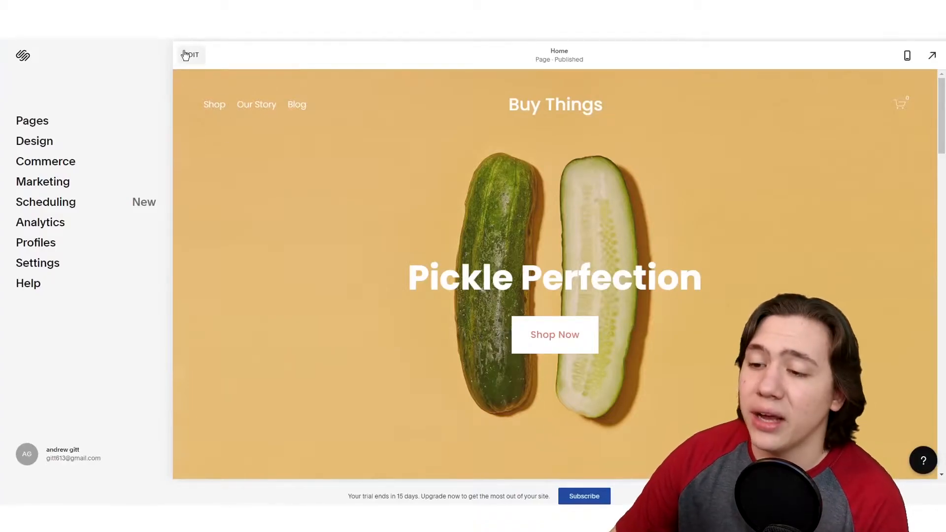
{"action": "left_click", "coordinate": [185, 54]}
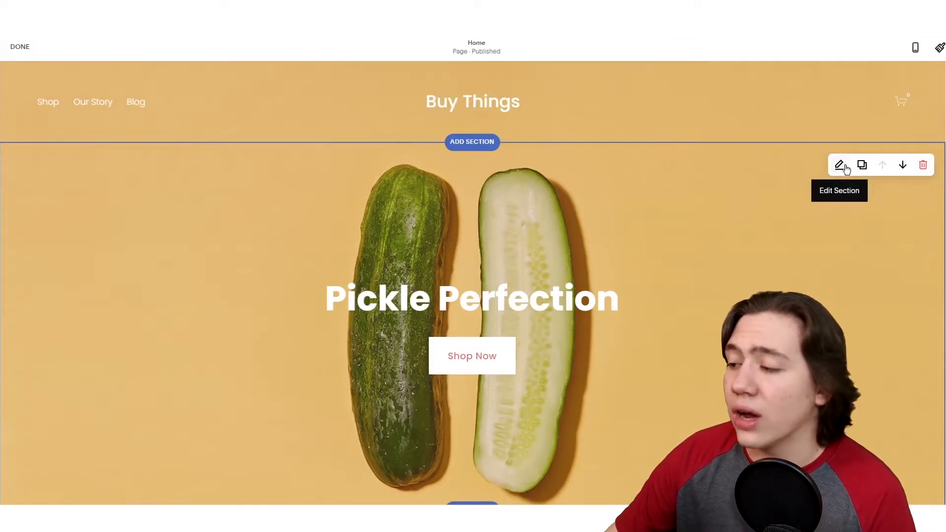
Replace the hero section's background image with the photo of the black Fujifilm camera
{"action": "left_click", "coordinate": [843, 168]}
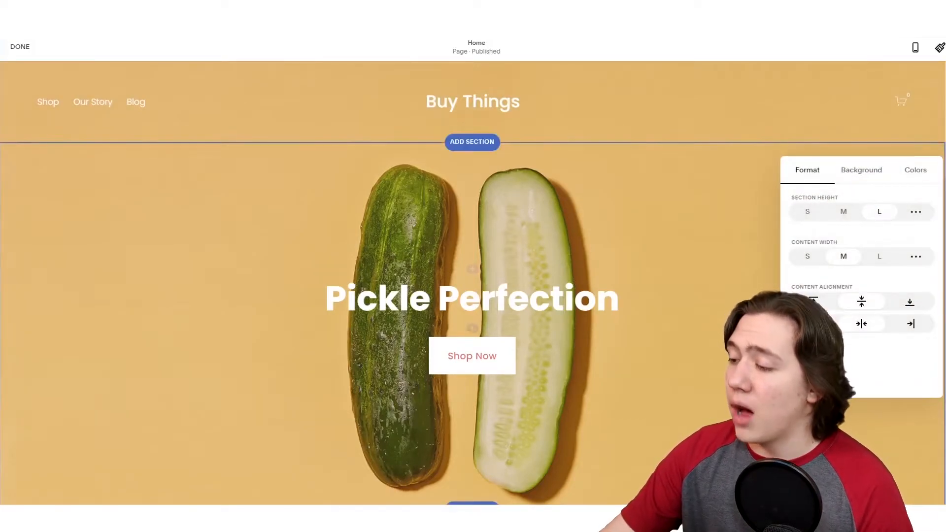
{"action": "scroll", "coordinate": [438, 247], "scroll_direction": "down", "scroll_amount": 4}
{"action": "scroll", "coordinate": [389, 292], "scroll_direction": "up", "scroll_amount": 4}
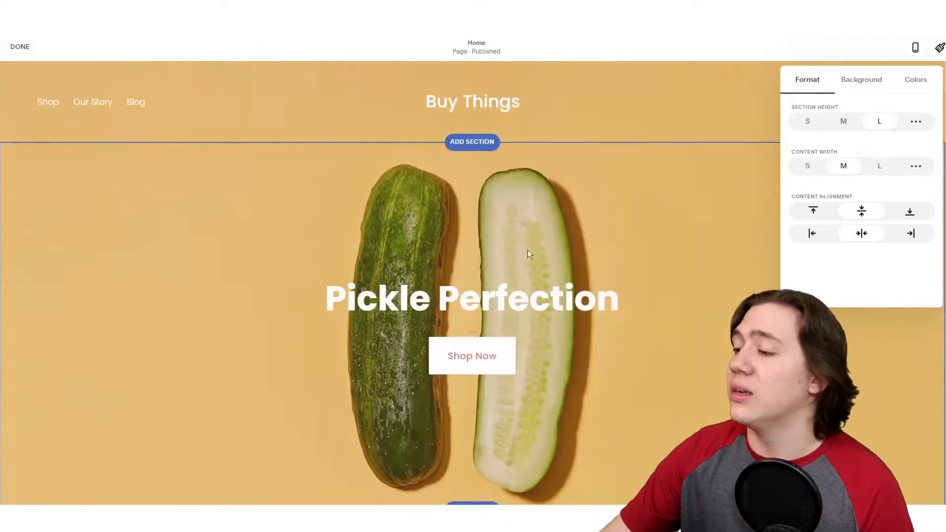
{"action": "left_click", "coordinate": [862, 81]}
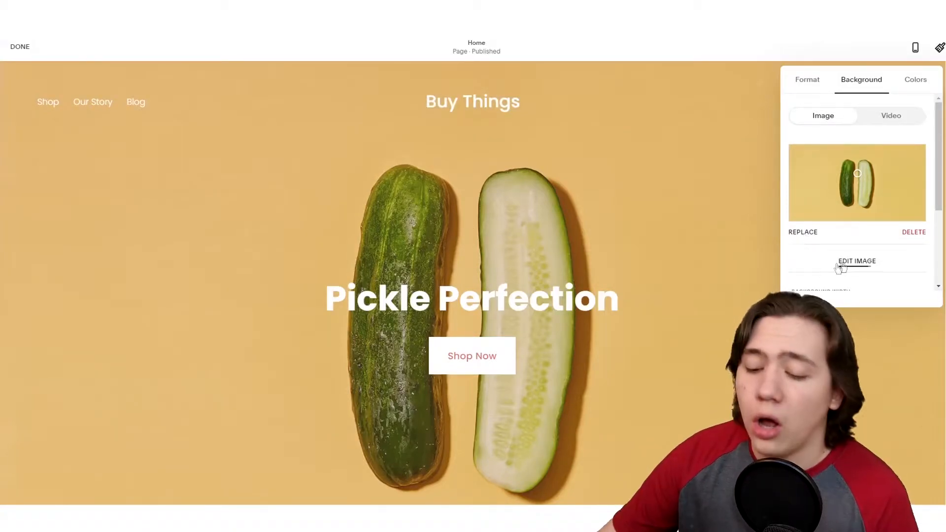
{"action": "left_click", "coordinate": [796, 233]}
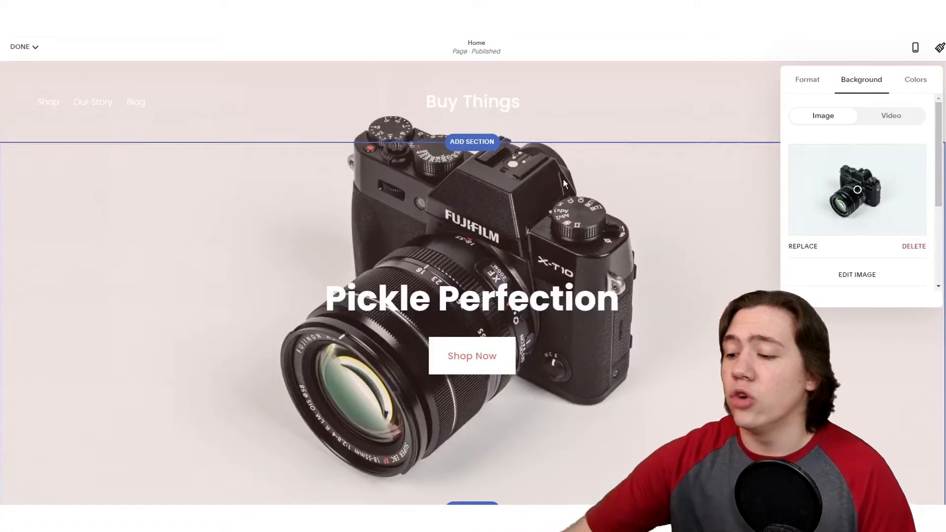
Change the hero section's heading text to "Save your memories."
{"action": "scroll", "coordinate": [310, 309], "scroll_direction": "down", "scroll_amount": 2}
{"action": "scroll", "coordinate": [310, 308], "scroll_direction": "up", "scroll_amount": 2}
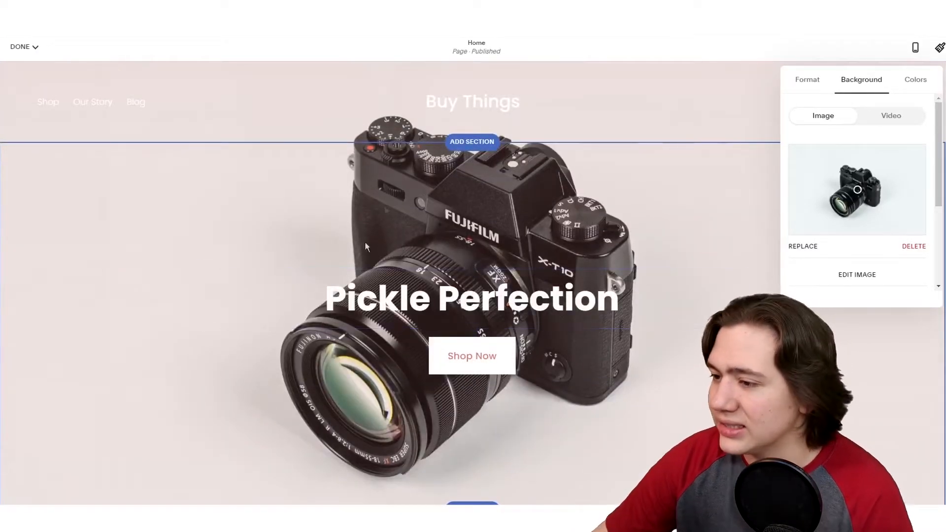
{"action": "left_click", "coordinate": [444, 301]}
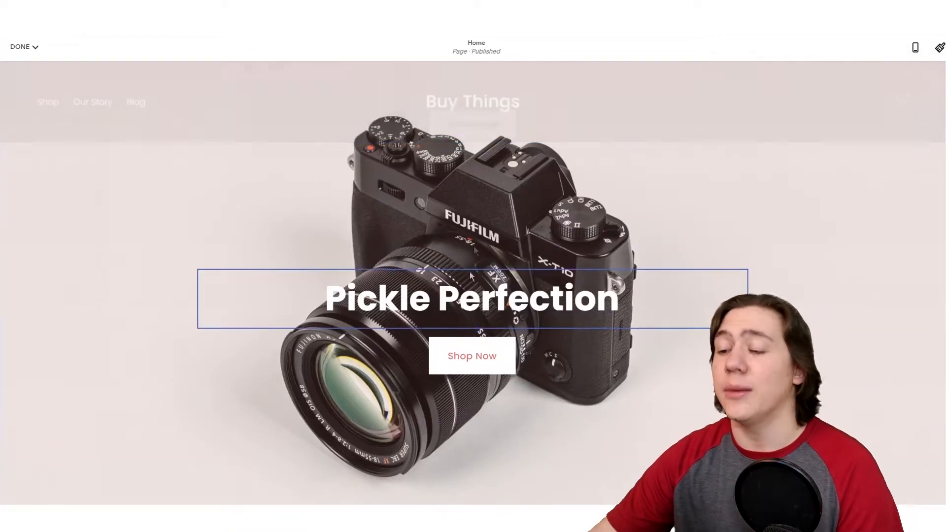
{"action": "left_click_drag", "start_coordinate": [326, 299], "coordinate": [619, 299]}
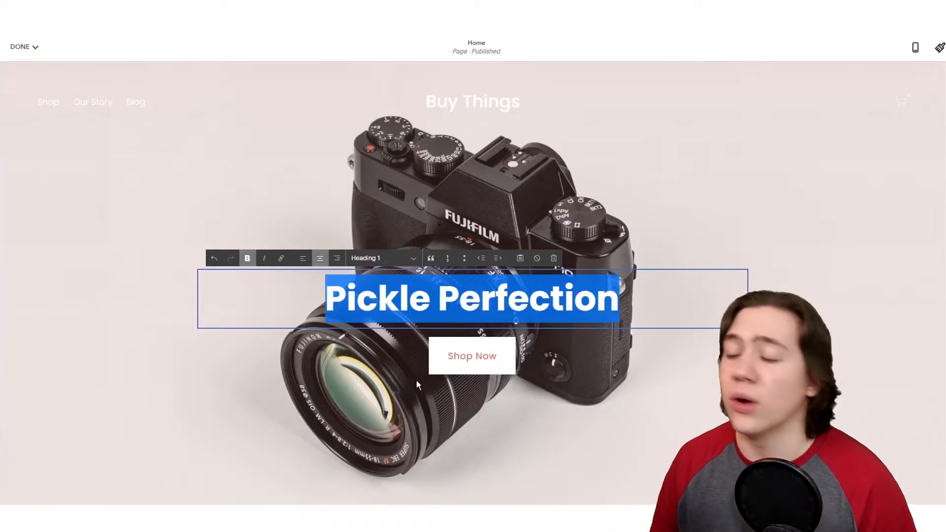
{"action": "key", "text": "ctrl+z"}
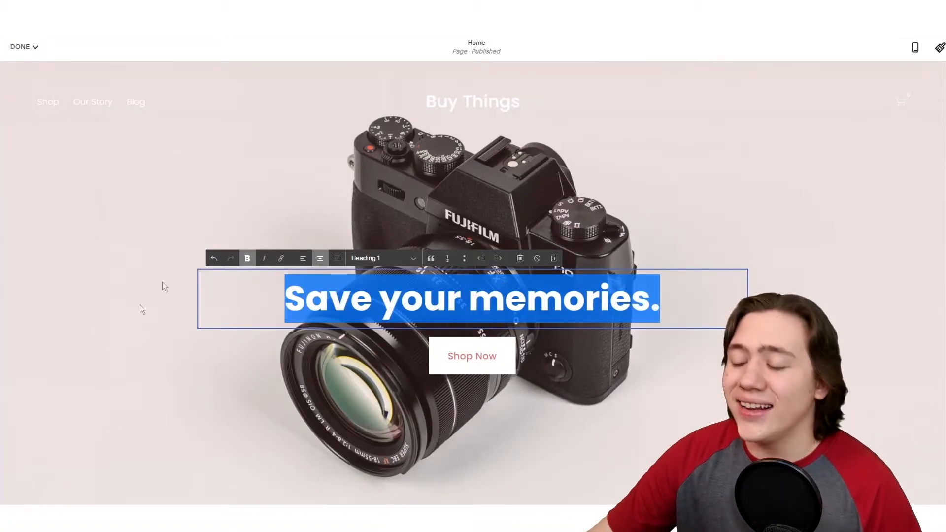
{"action": "left_click", "coordinate": [186, 247]}
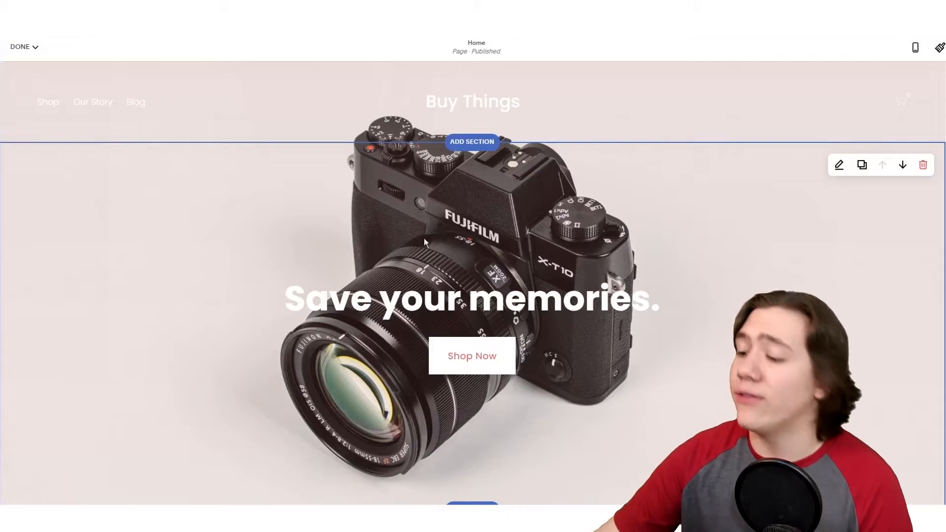
{"action": "left_click", "coordinate": [368, 290]}
{"action": "key", "text": "Escape"}
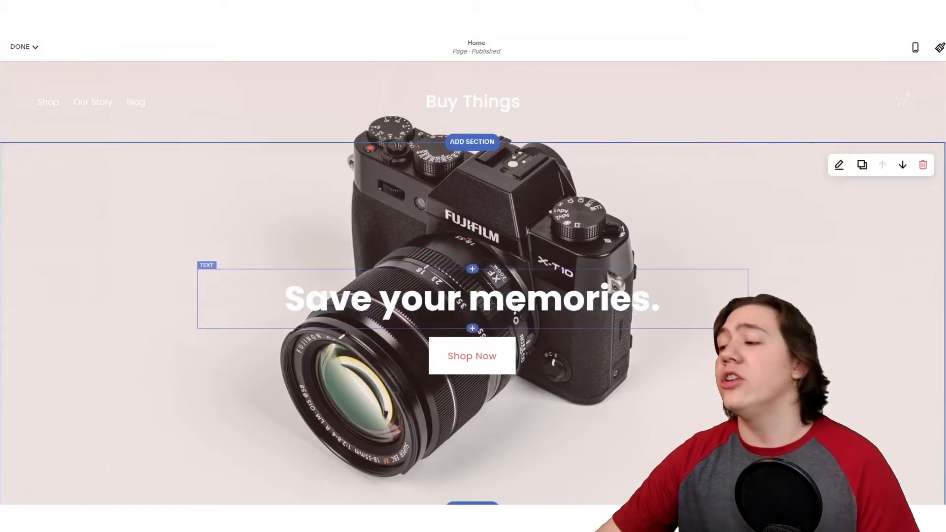
Examine the Shop Now button's page link settings and its design options for size and alignment
{"action": "left_click", "coordinate": [473, 358]}
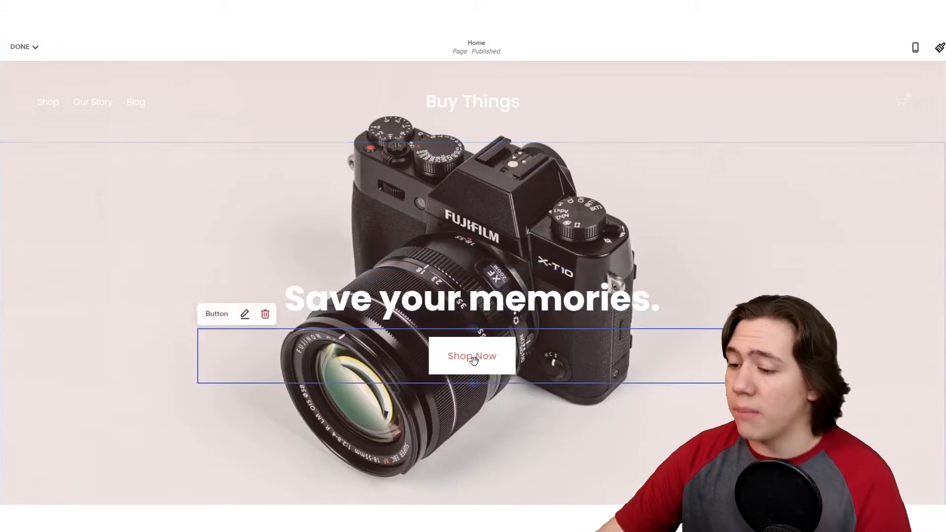
{"action": "left_click", "coordinate": [244, 320]}
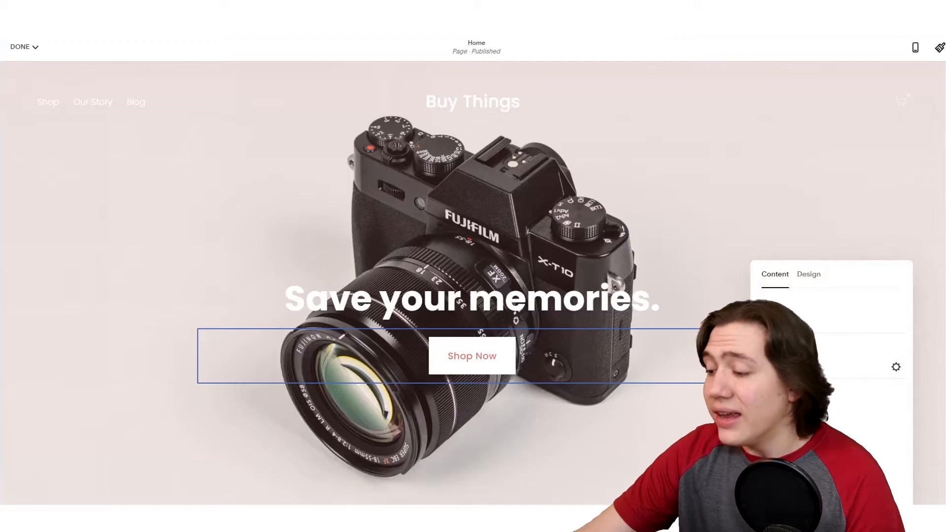
{"action": "left_click", "coordinate": [896, 368]}
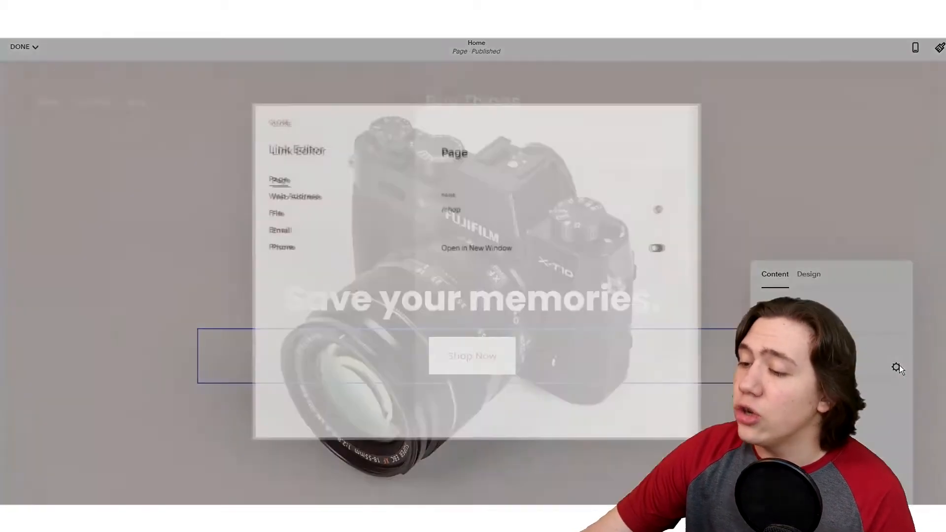
{"action": "left_click", "coordinate": [895, 365]}
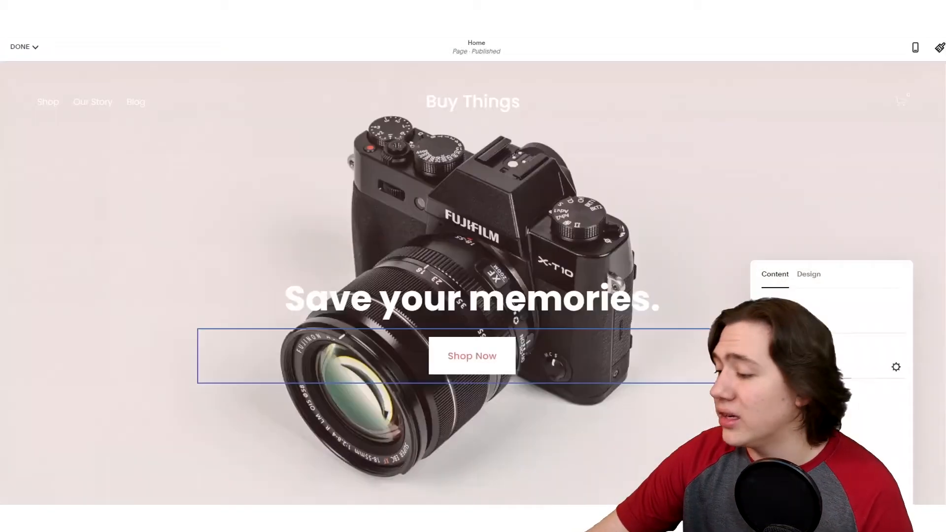
{"action": "left_click", "coordinate": [895, 366]}
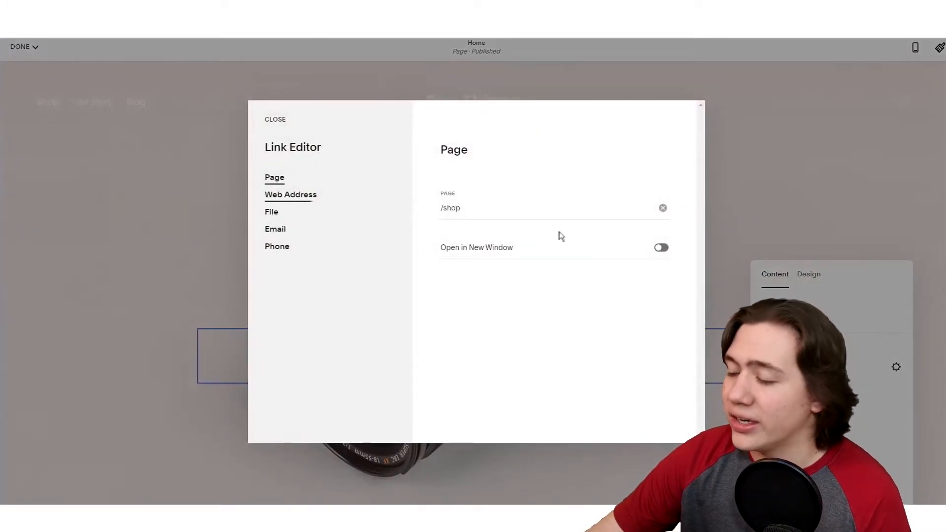
{"action": "left_click", "coordinate": [774, 258]}
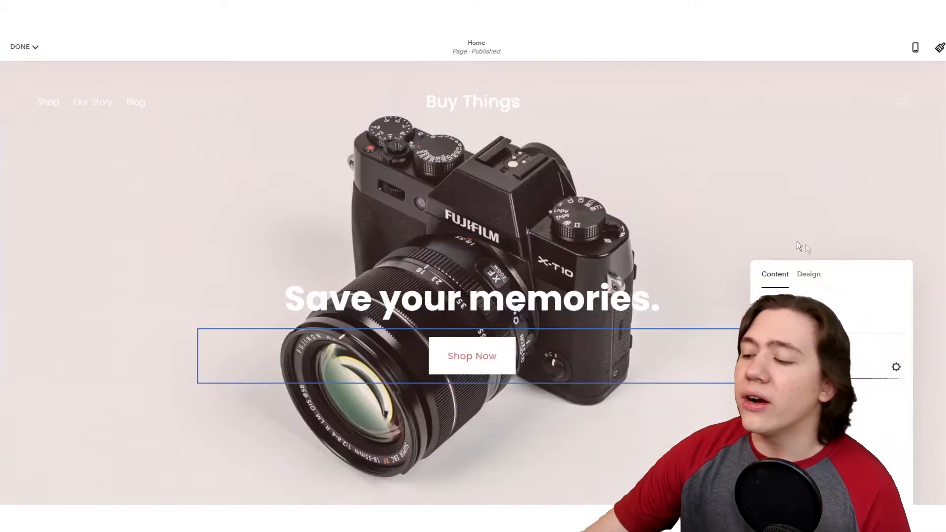
{"action": "left_click", "coordinate": [808, 276]}
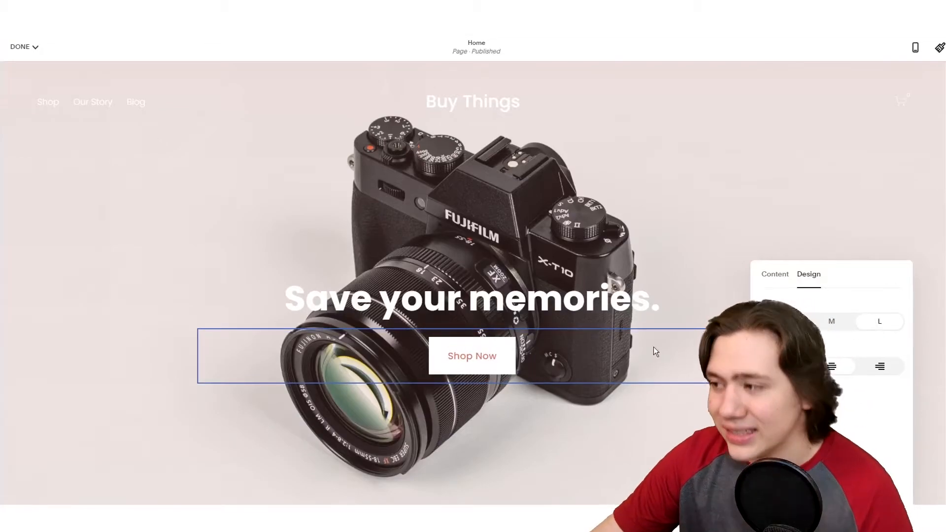
{"action": "left_click", "coordinate": [619, 439]}
Select the "Only the Highest Quality Ingredients" heading text in the section below the hero
{"action": "scroll", "coordinate": [593, 399], "scroll_direction": "down", "scroll_amount": 3}
{"action": "scroll", "coordinate": [593, 399], "scroll_direction": "down", "scroll_amount": 5}
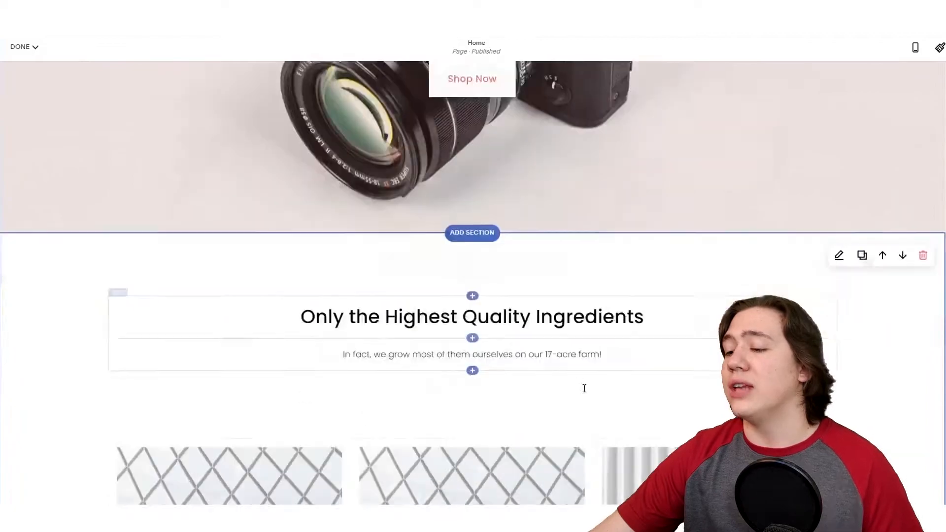
{"action": "scroll", "coordinate": [451, 234], "scroll_direction": "down", "scroll_amount": 6}
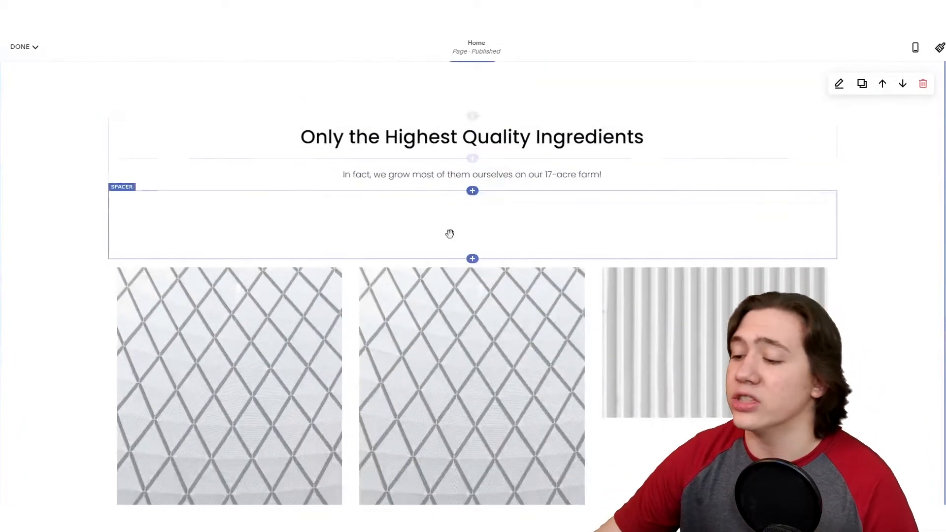
{"action": "scroll", "coordinate": [254, 232], "scroll_direction": "up", "scroll_amount": 2}
{"action": "scroll", "coordinate": [254, 231], "scroll_direction": "up", "scroll_amount": 4}
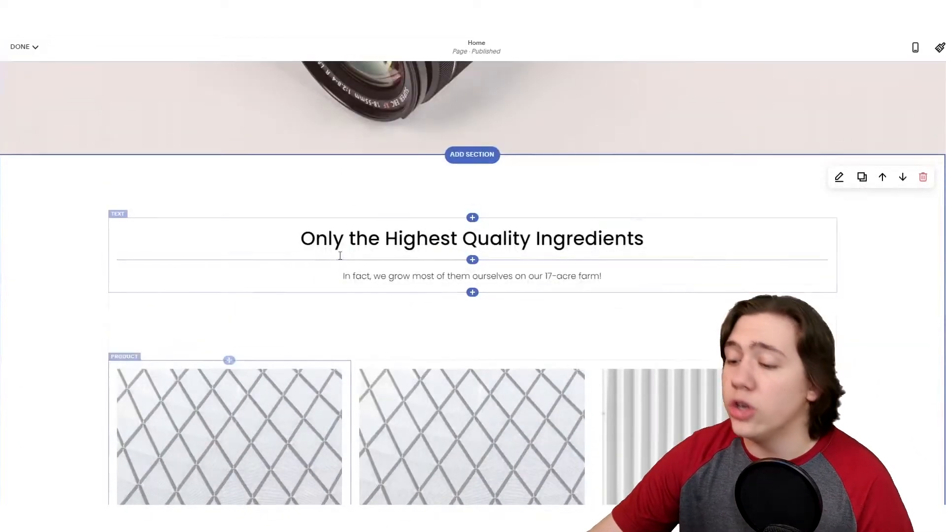
{"action": "left_click", "coordinate": [377, 238]}
{"action": "triple_click", "coordinate": [378, 239]}
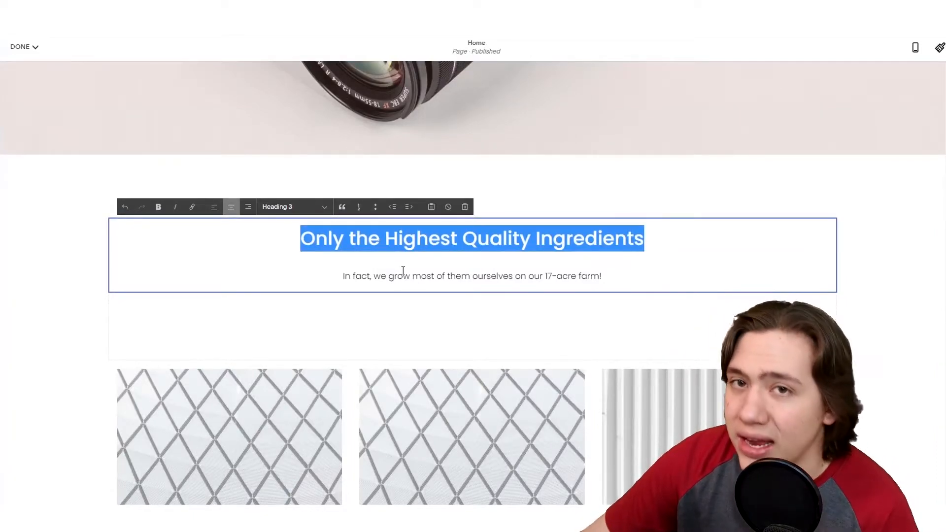
Examine the middle product block's settings, including product search, display options and alignment, and leave them as they are
{"action": "scroll", "coordinate": [402, 270], "scroll_direction": "down", "scroll_amount": 1}
{"action": "scroll", "coordinate": [401, 275], "scroll_direction": "down", "scroll_amount": 5}
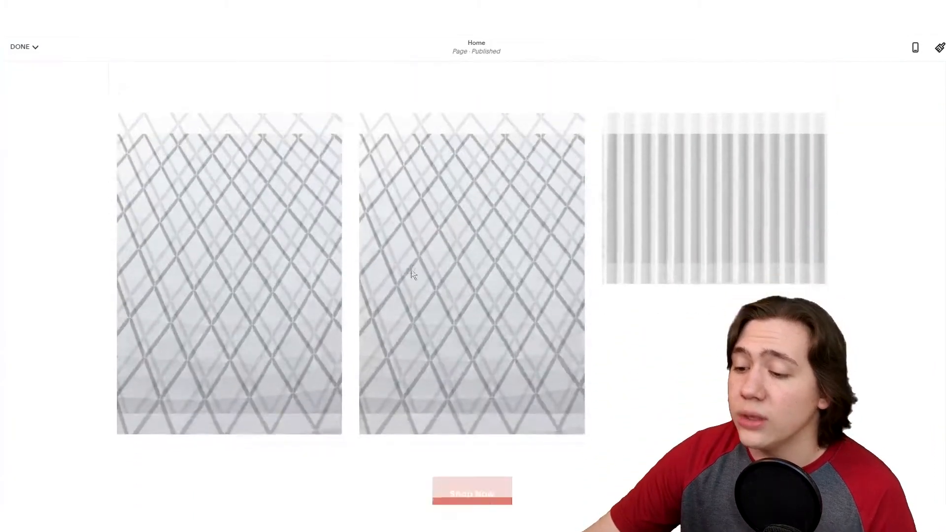
{"action": "left_click", "coordinate": [278, 247]}
{"action": "scroll", "coordinate": [537, 256], "scroll_direction": "up", "scroll_amount": 2}
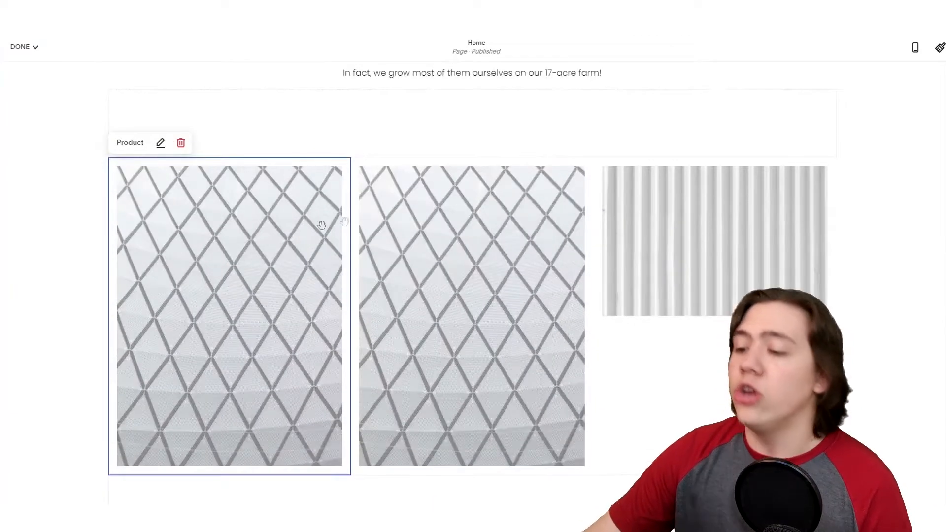
{"action": "left_click", "coordinate": [427, 232]}
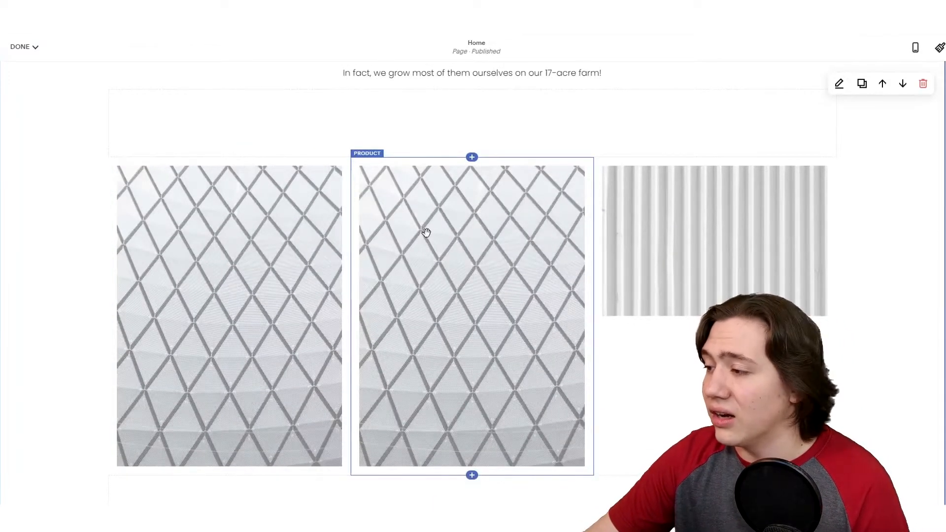
{"action": "left_click", "coordinate": [436, 239]}
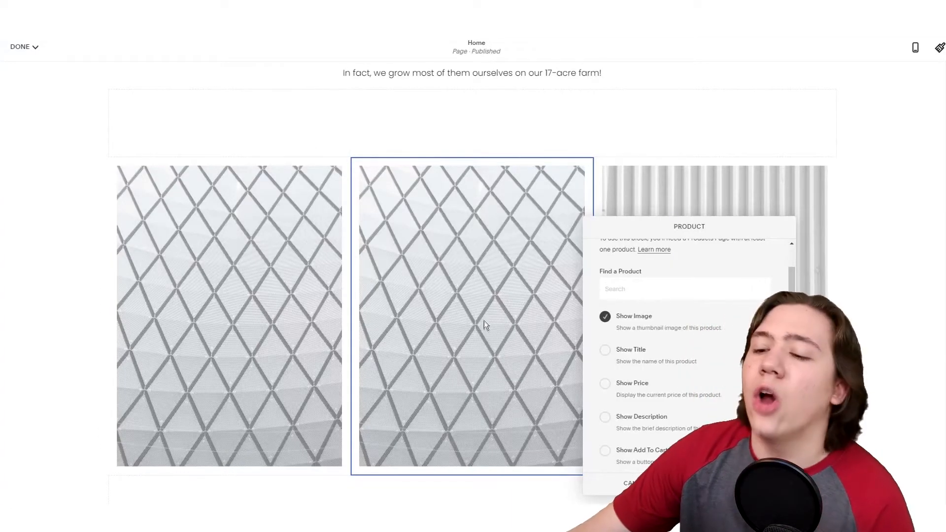
{"action": "scroll", "coordinate": [637, 373], "scroll_direction": "down", "scroll_amount": 1}
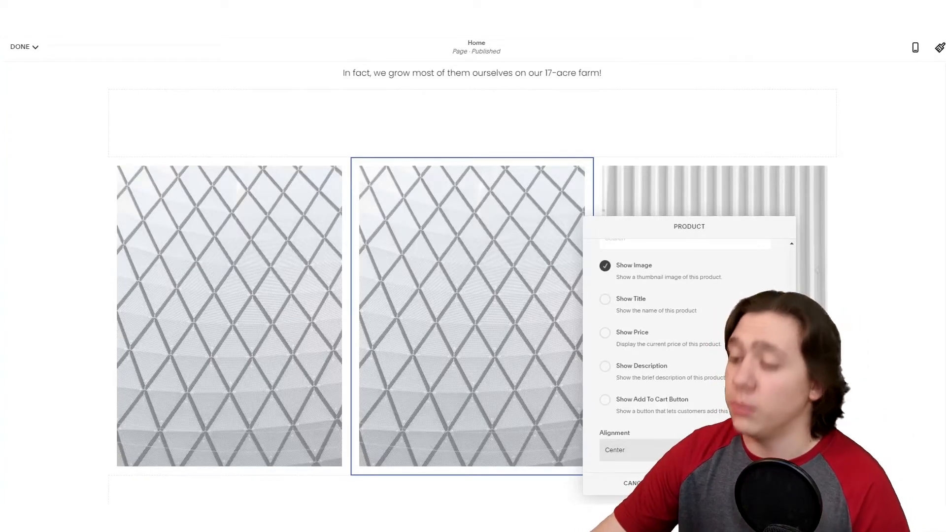
{"action": "left_click", "coordinate": [743, 483]}
Review the remaining Home page sections from the second Shop Now button through the newsletter signup and vegetable images to the footer
{"action": "scroll", "coordinate": [561, 358], "scroll_direction": "down", "scroll_amount": 6}
{"action": "scroll", "coordinate": [546, 331], "scroll_direction": "down", "scroll_amount": 4}
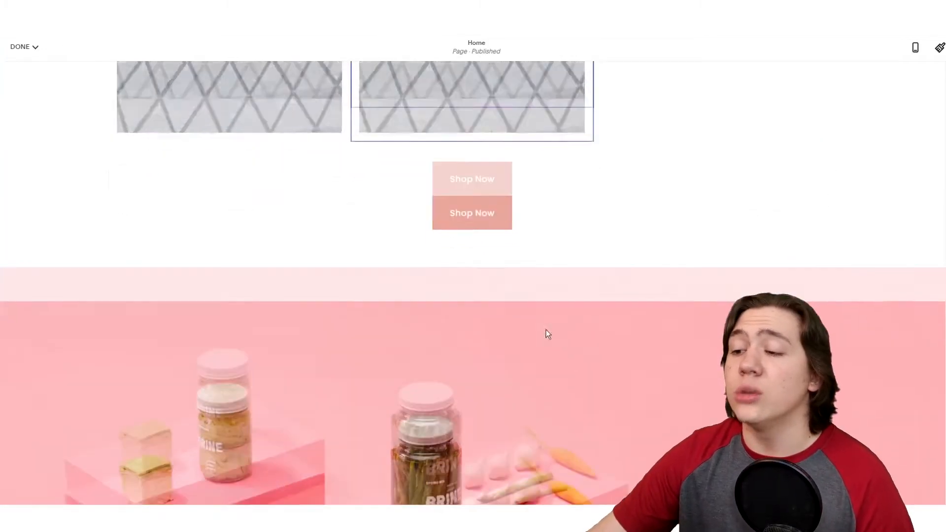
{"action": "scroll", "coordinate": [473, 152], "scroll_direction": "up", "scroll_amount": 3}
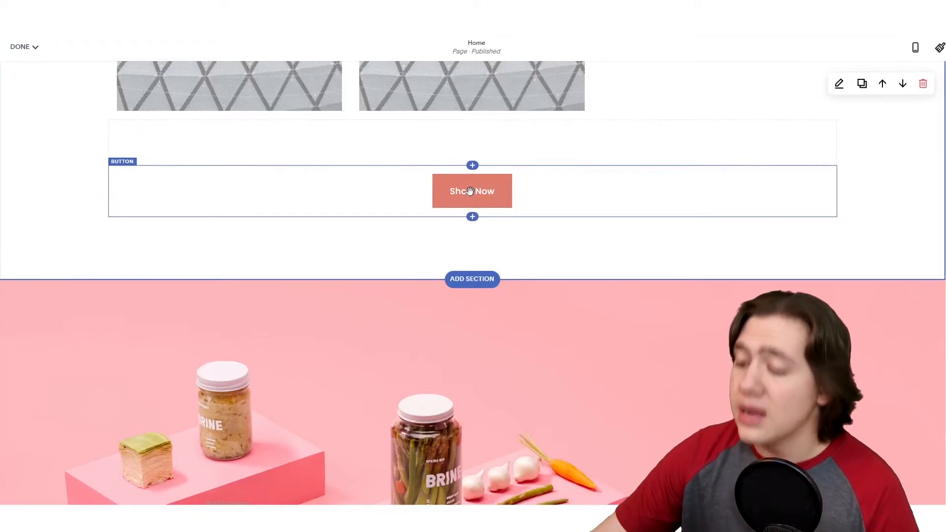
{"action": "scroll", "coordinate": [471, 191], "scroll_direction": "down", "scroll_amount": 5}
{"action": "scroll", "coordinate": [518, 255], "scroll_direction": "down", "scroll_amount": 5}
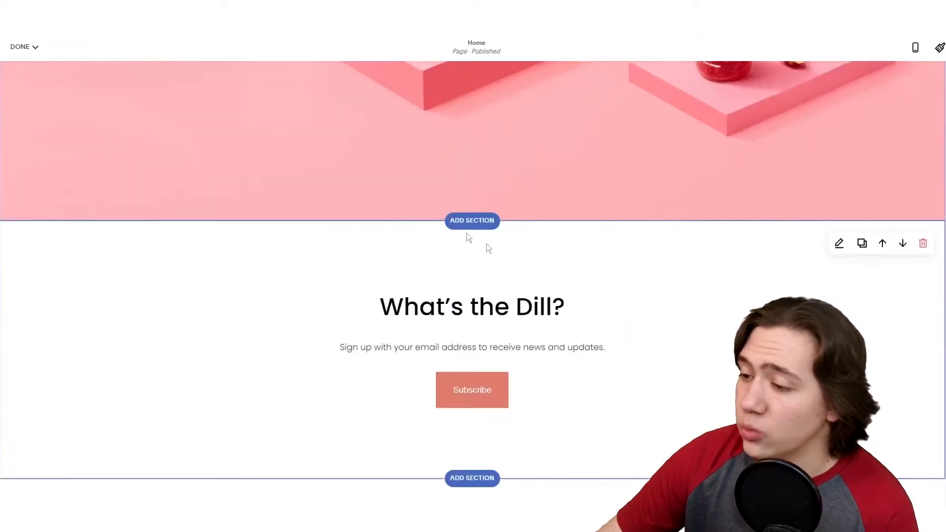
{"action": "scroll", "coordinate": [492, 249], "scroll_direction": "up", "scroll_amount": 4}
{"action": "left_click", "coordinate": [493, 206]}
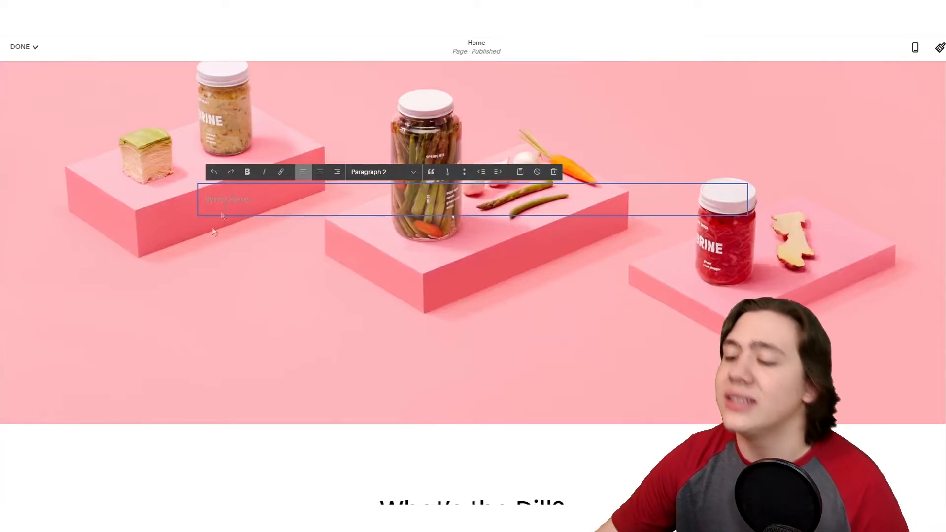
{"action": "scroll", "coordinate": [185, 285], "scroll_direction": "up", "scroll_amount": 2}
{"action": "scroll", "coordinate": [179, 278], "scroll_direction": "down", "scroll_amount": 4}
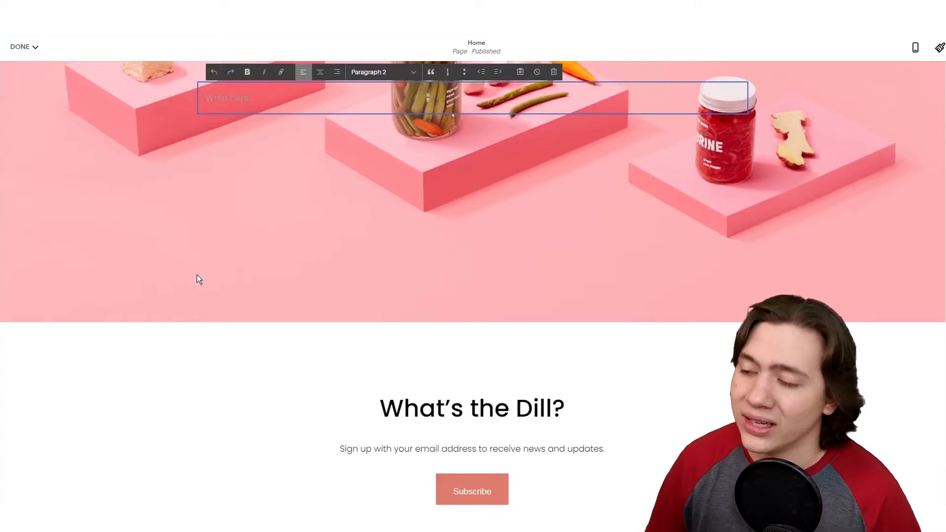
{"action": "scroll", "coordinate": [319, 340], "scroll_direction": "down", "scroll_amount": 10}
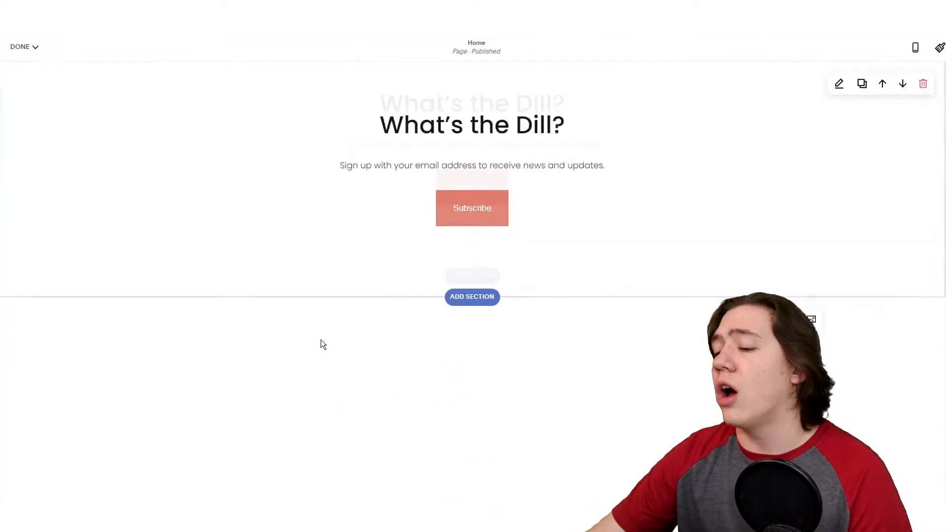
{"action": "scroll", "coordinate": [334, 330], "scroll_direction": "down", "scroll_amount": 2}
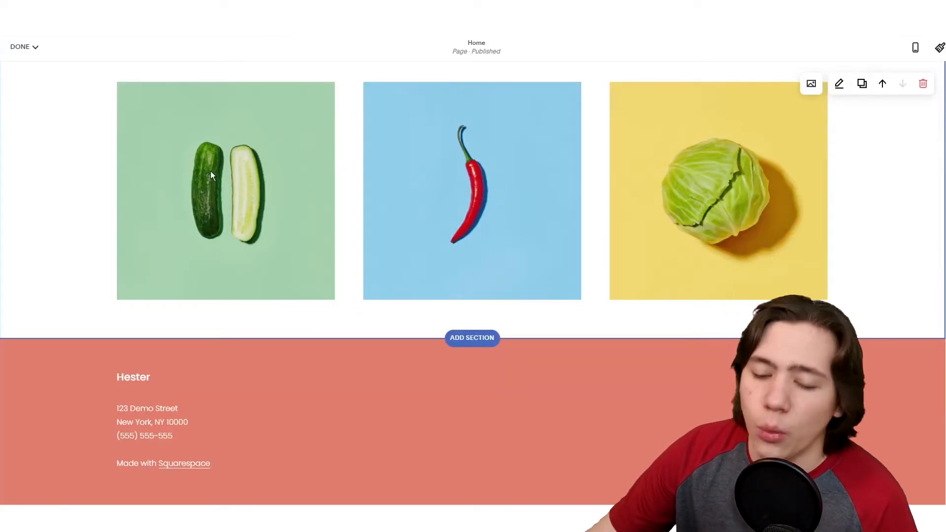
Save the Home page edits and open the Shop page from the main navigation pages
{"action": "left_click", "coordinate": [20, 47]}
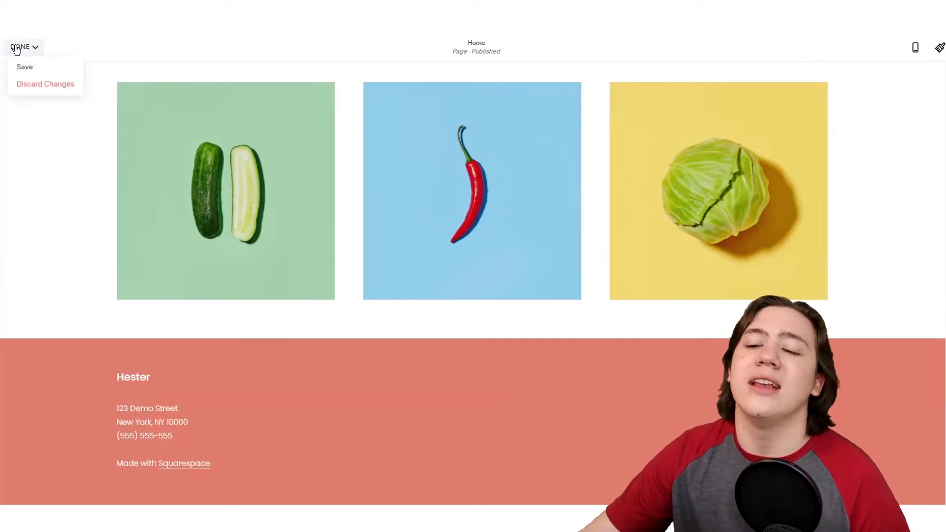
{"action": "left_click", "coordinate": [26, 69]}
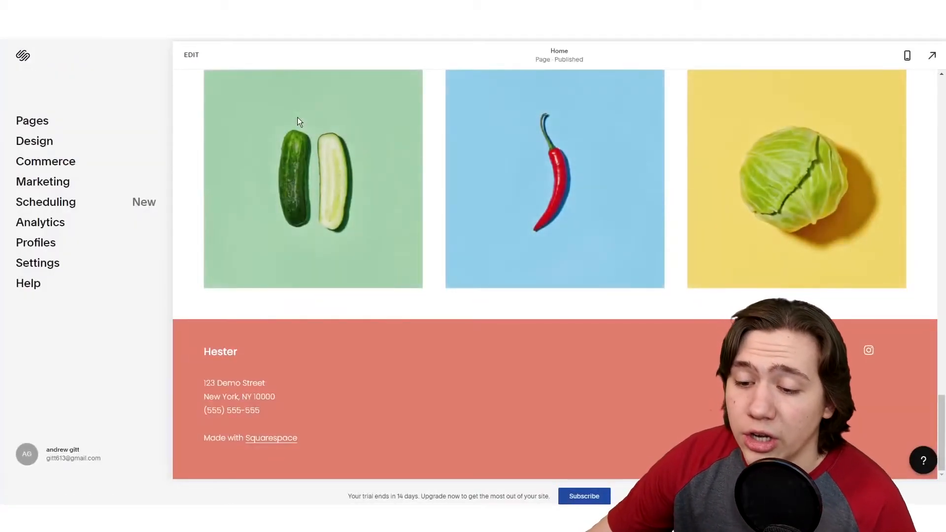
{"action": "left_click", "coordinate": [31, 121]}
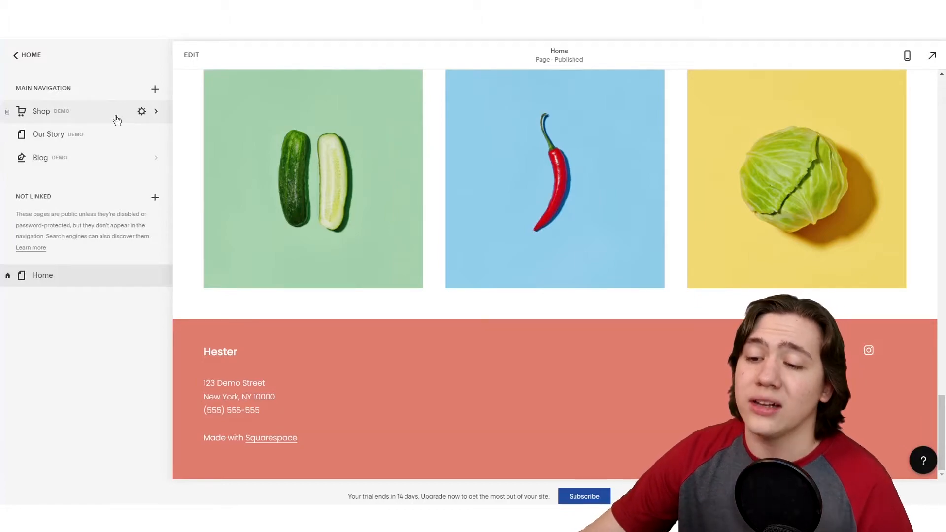
{"action": "left_click", "coordinate": [132, 120]}
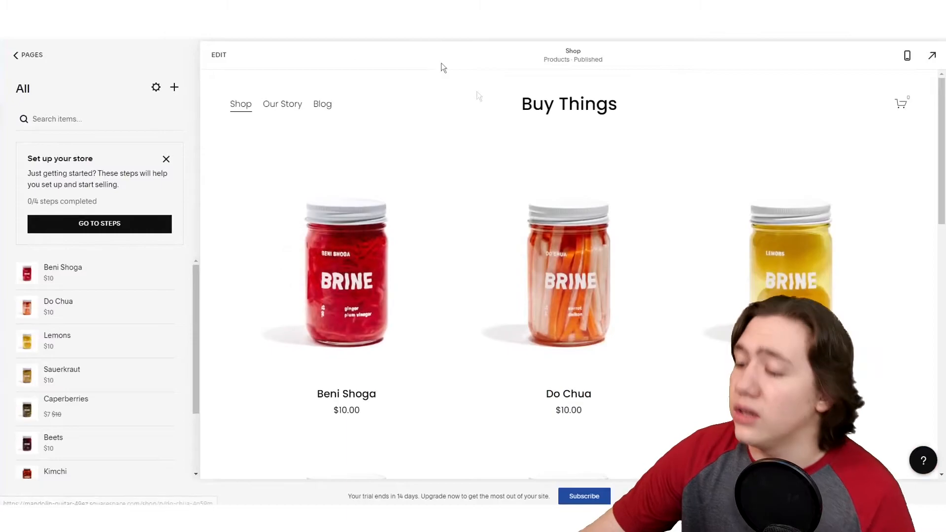
Look through the Shop page's product grid and the Beni Shoga product's detail page
{"action": "scroll", "coordinate": [491, 201], "scroll_direction": "down", "scroll_amount": 12}
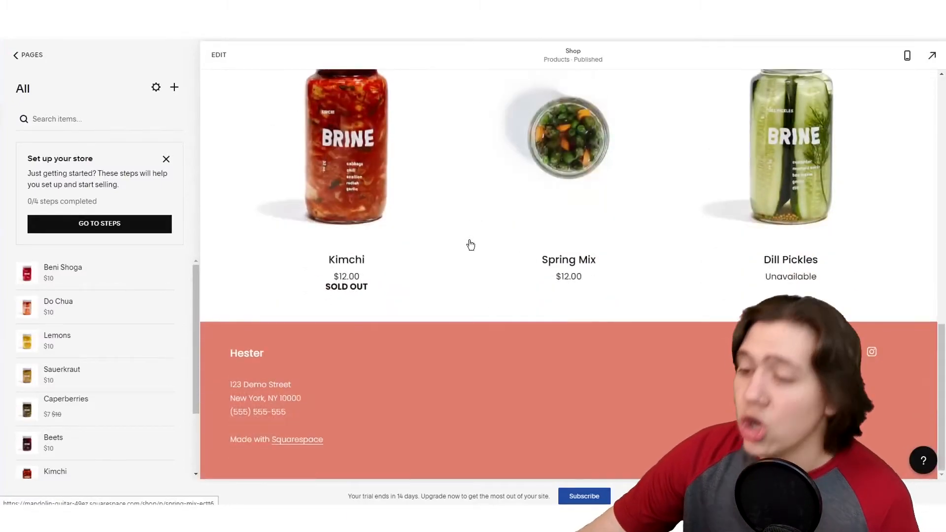
{"action": "scroll", "coordinate": [471, 245], "scroll_direction": "up", "scroll_amount": 12}
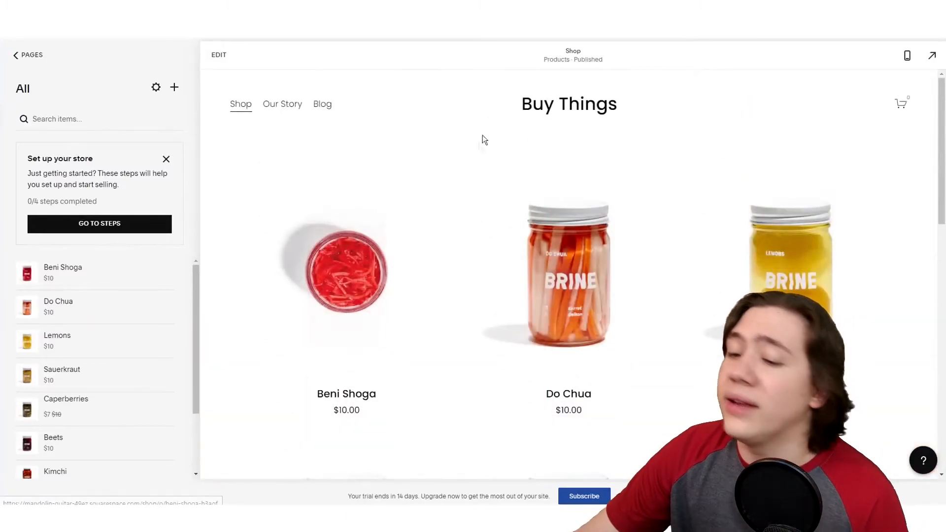
{"action": "left_click", "coordinate": [126, 274]}
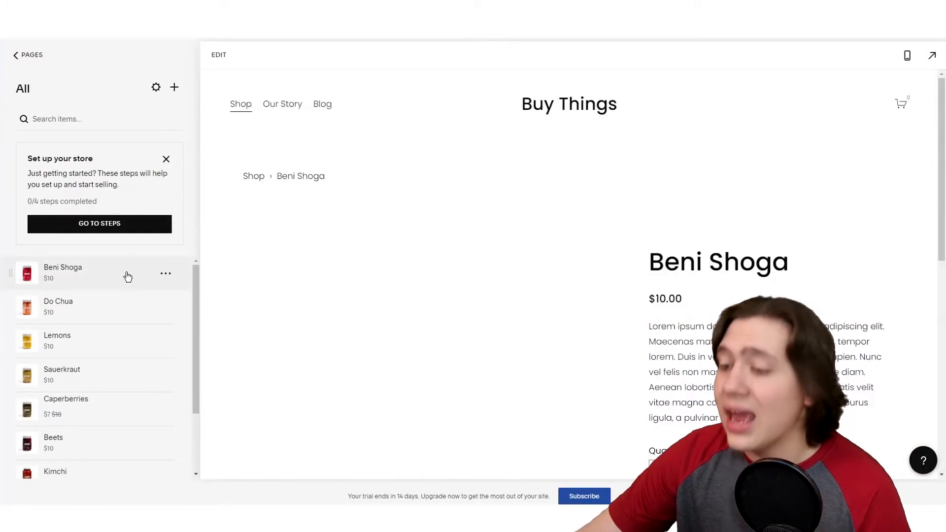
{"action": "scroll", "coordinate": [495, 300], "scroll_direction": "down", "scroll_amount": 1}
{"action": "scroll", "coordinate": [495, 300], "scroll_direction": "down", "scroll_amount": 4}
{"action": "scroll", "coordinate": [335, 254], "scroll_direction": "up", "scroll_amount": 5}
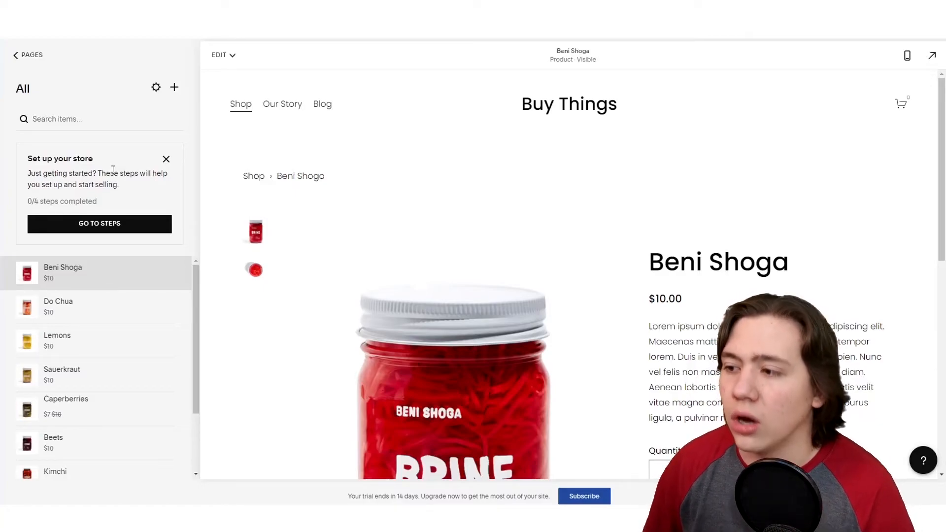
View the store setup guide's introduction, close it, and look over the Home page preview
{"action": "left_click", "coordinate": [105, 226]}
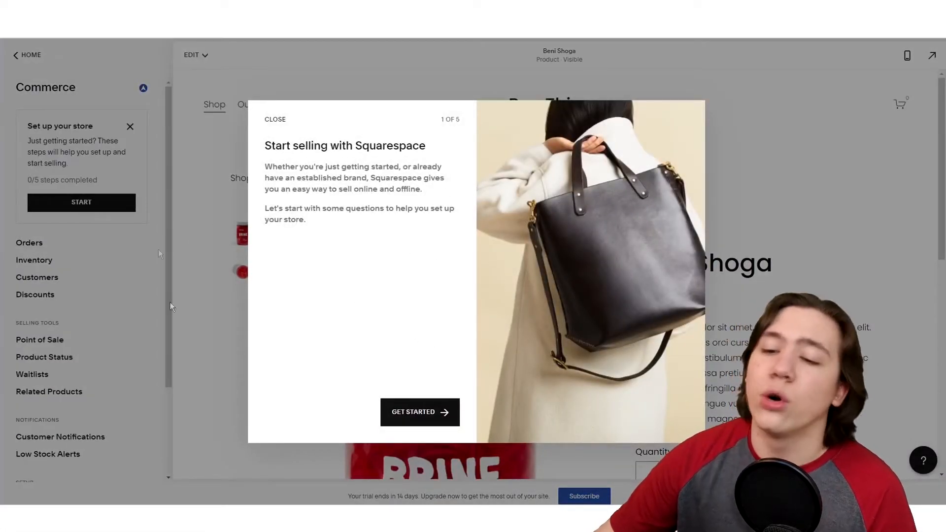
{"action": "left_click", "coordinate": [275, 120]}
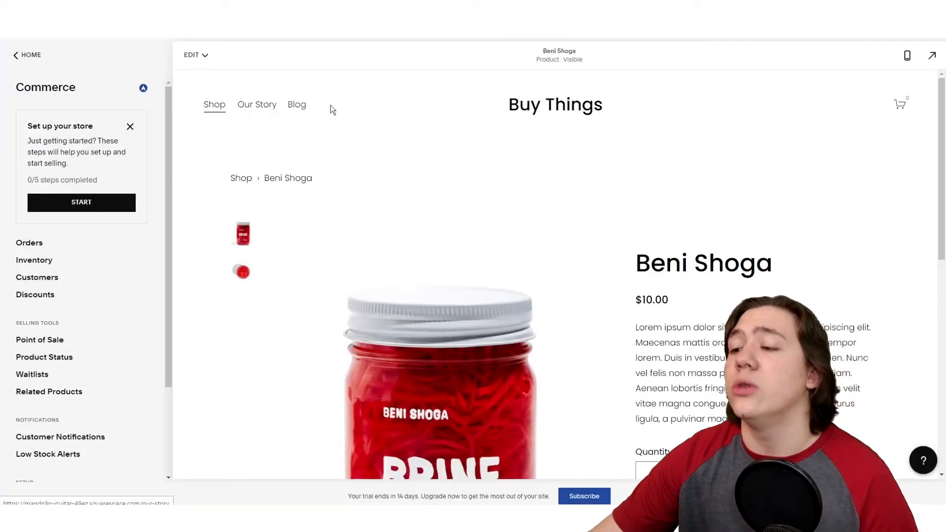
{"action": "left_click", "coordinate": [533, 106]}
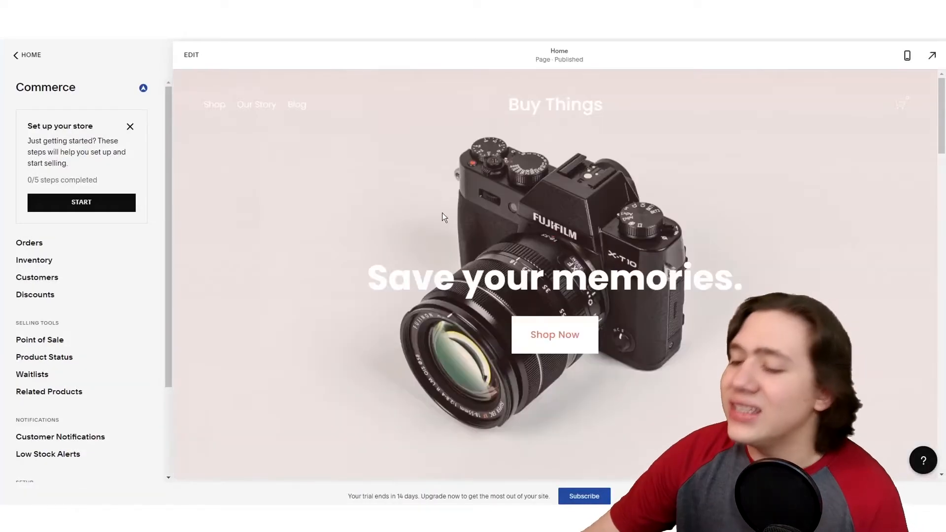
{"action": "scroll", "coordinate": [365, 207], "scroll_direction": "down", "scroll_amount": 5}
{"action": "scroll", "coordinate": [404, 216], "scroll_direction": "up", "scroll_amount": 5}
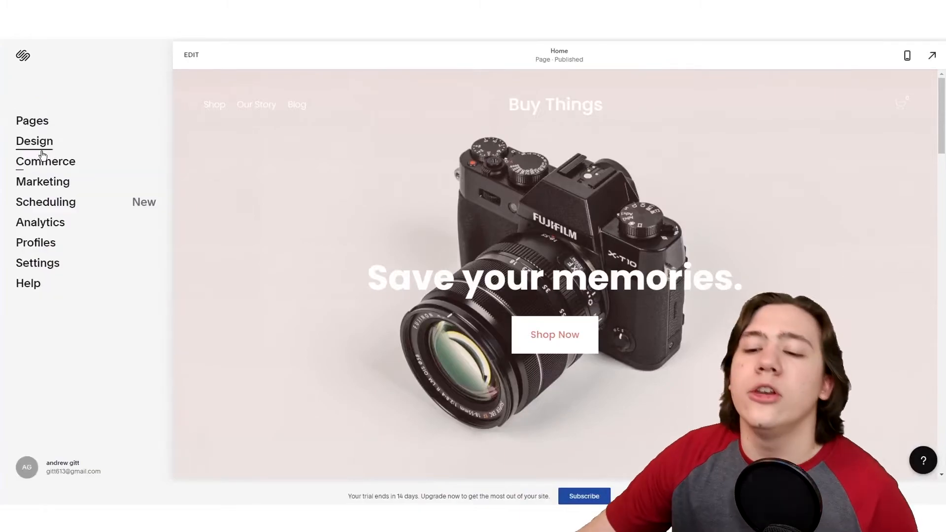
Set the Heading 1 size to 4.2rem in the site-wide heading font styles
{"action": "left_click", "coordinate": [43, 153]}
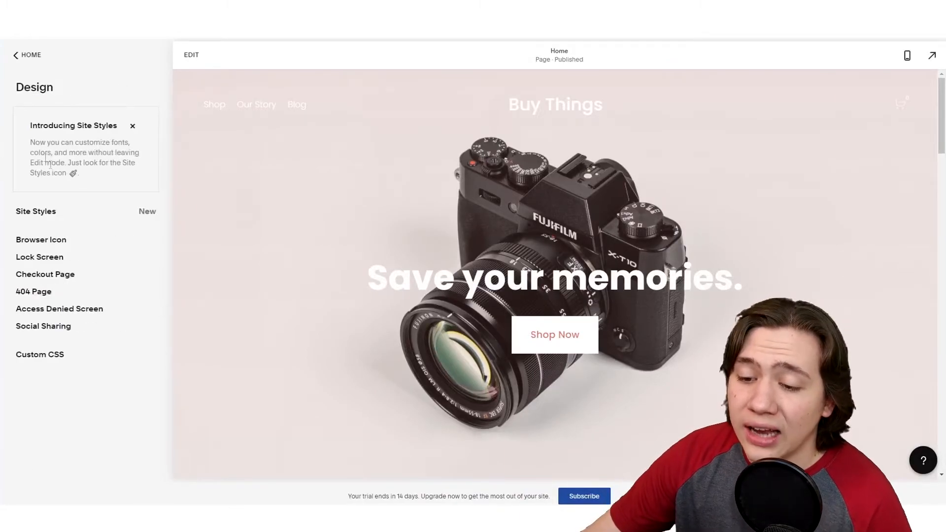
{"action": "left_click", "coordinate": [72, 214]}
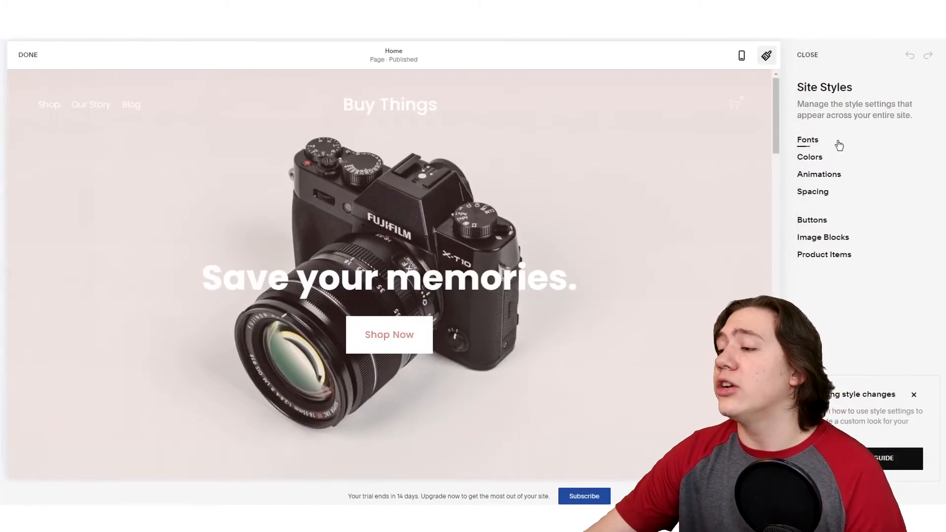
{"action": "left_click", "coordinate": [829, 145]}
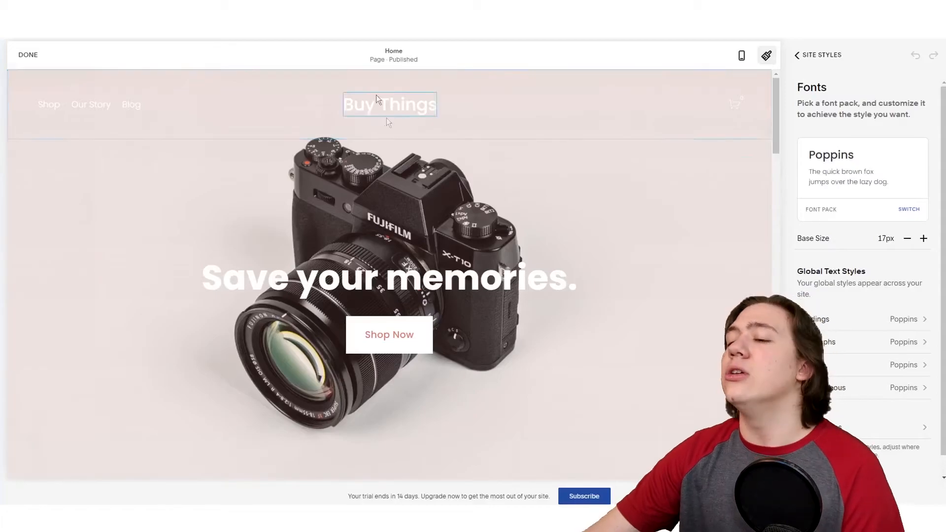
{"action": "left_click", "coordinate": [909, 318]}
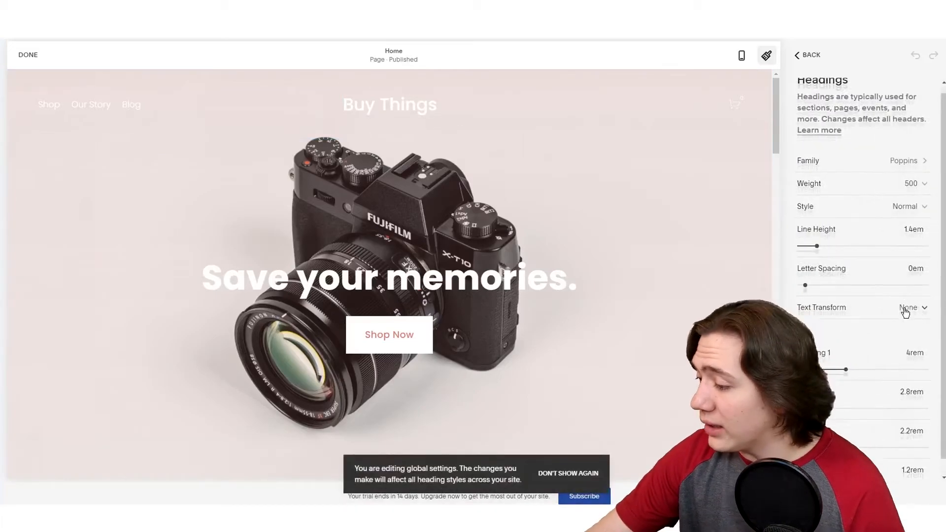
{"action": "scroll", "coordinate": [904, 313], "scroll_direction": "down", "scroll_amount": 1}
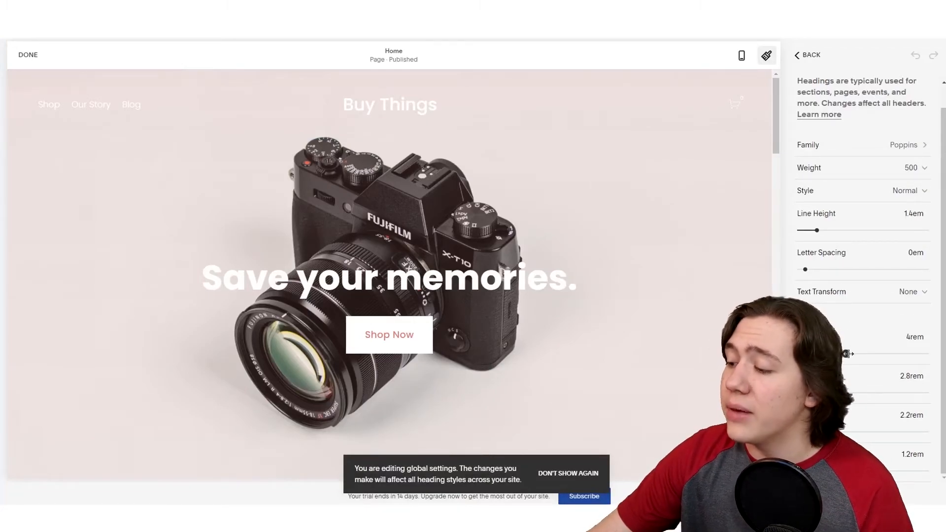
{"action": "left_click_drag", "start_coordinate": [864, 351], "coordinate": [865, 353]}
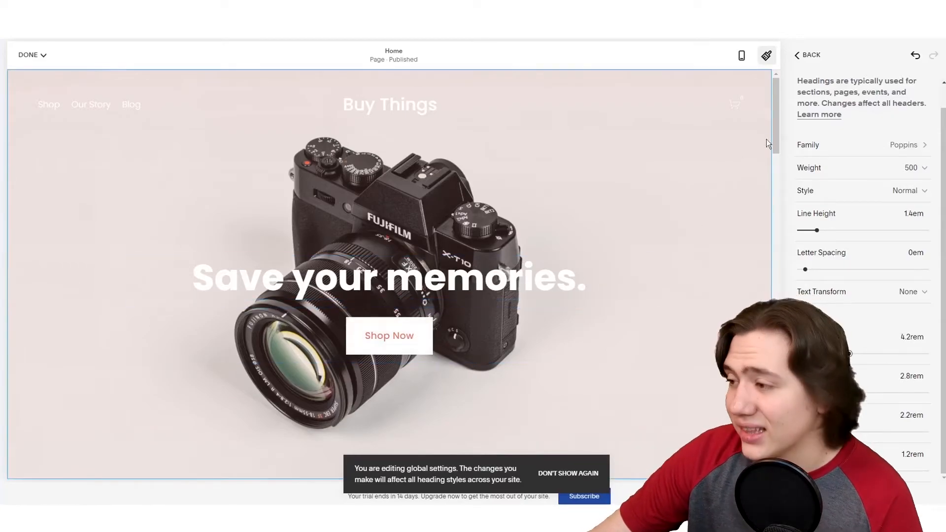
{"action": "left_click", "coordinate": [799, 56]}
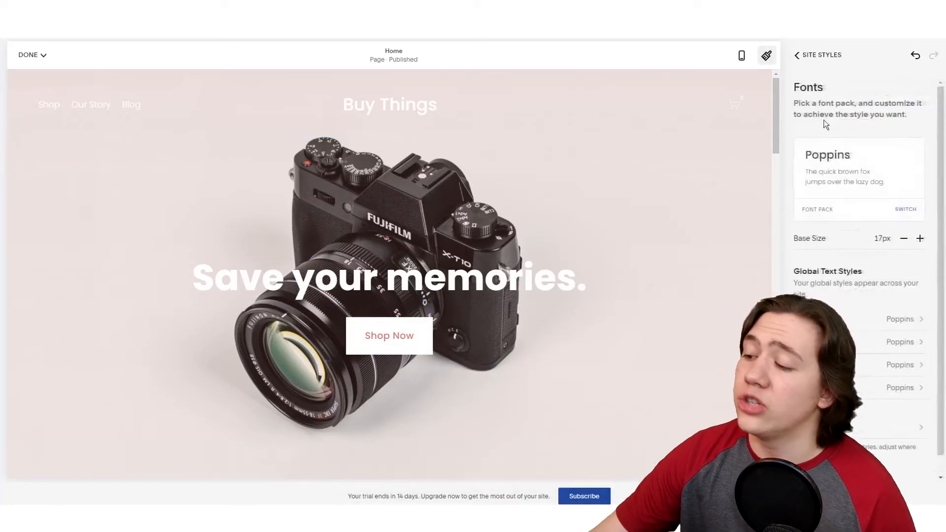
Change the site color palette's base color to the near-black hsl(8, 43%, 3%)
{"action": "left_click", "coordinate": [808, 55]}
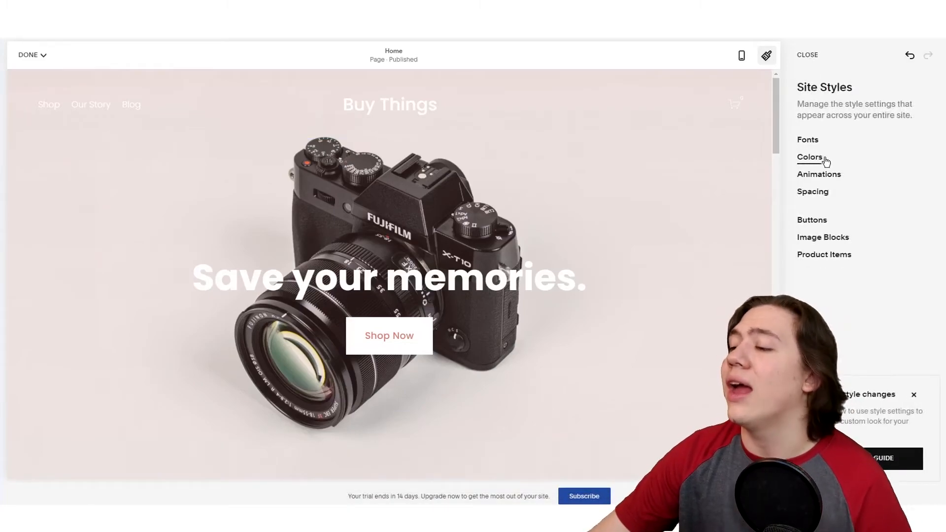
{"action": "left_click", "coordinate": [824, 158]}
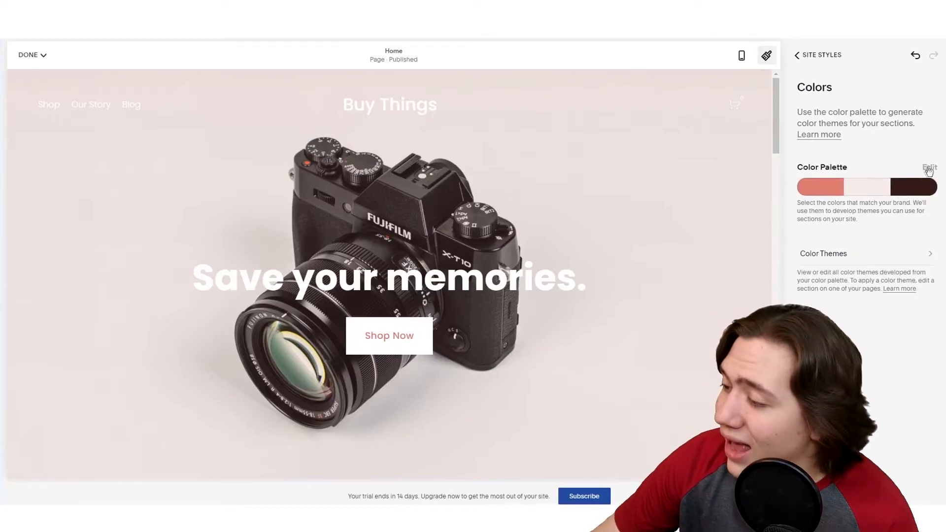
{"action": "left_click", "coordinate": [895, 192]}
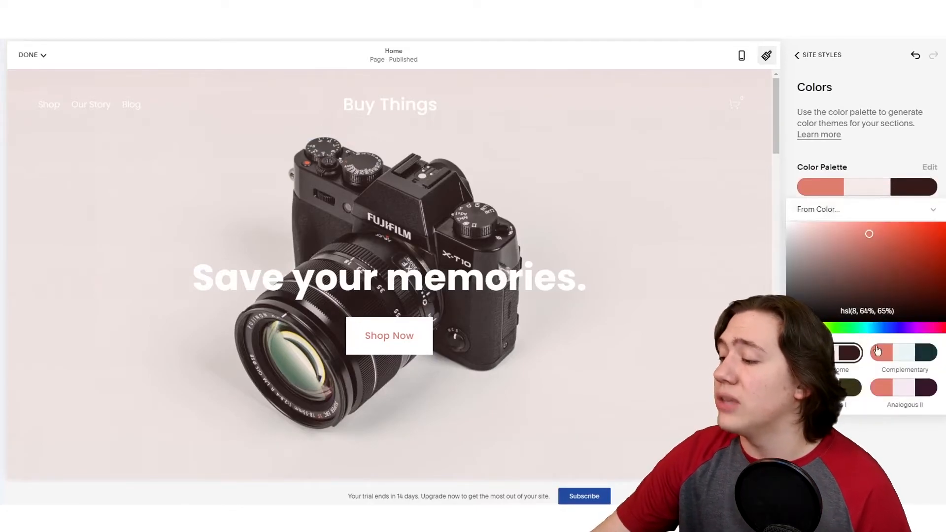
{"action": "left_click_drag", "start_coordinate": [853, 248], "coordinate": [885, 320]}
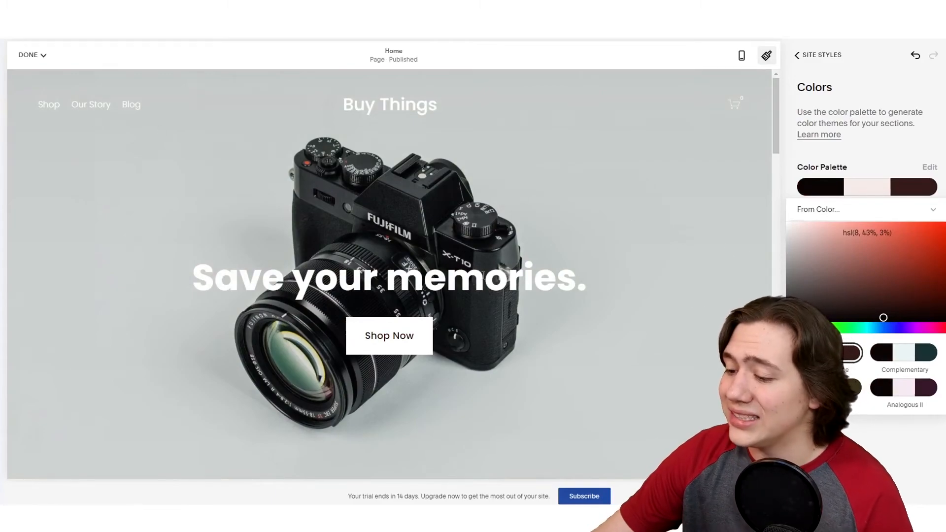
Check the Home page sections with the new color palette and save the site style changes
{"action": "scroll", "coordinate": [543, 339], "scroll_direction": "down", "scroll_amount": 8}
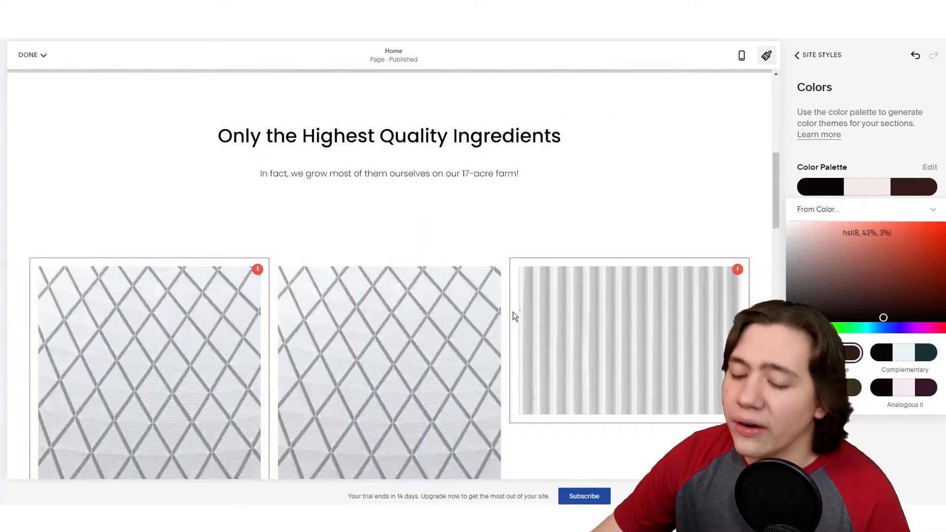
{"action": "scroll", "coordinate": [514, 310], "scroll_direction": "up", "scroll_amount": 10}
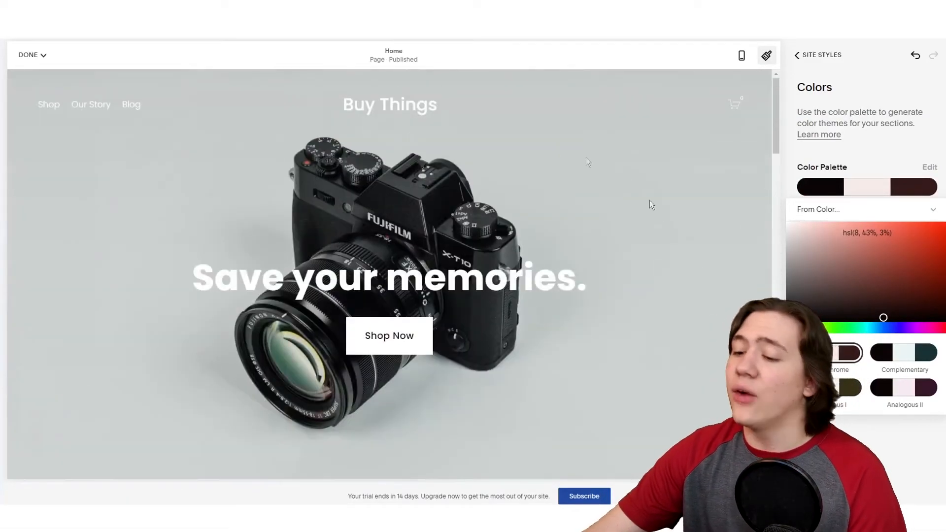
{"action": "scroll", "coordinate": [435, 267], "scroll_direction": "down", "scroll_amount": 10}
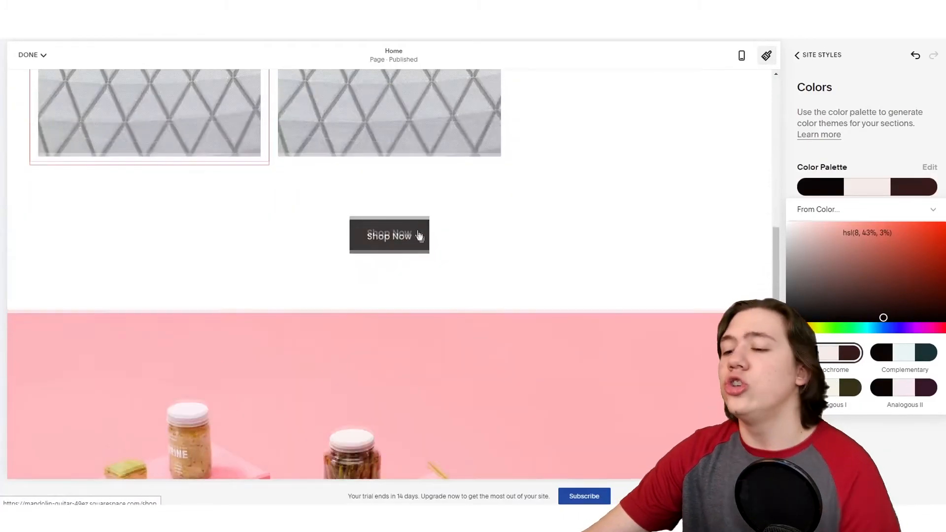
{"action": "scroll", "coordinate": [419, 261], "scroll_direction": "down", "scroll_amount": 5}
{"action": "scroll", "coordinate": [422, 264], "scroll_direction": "up", "scroll_amount": 8}
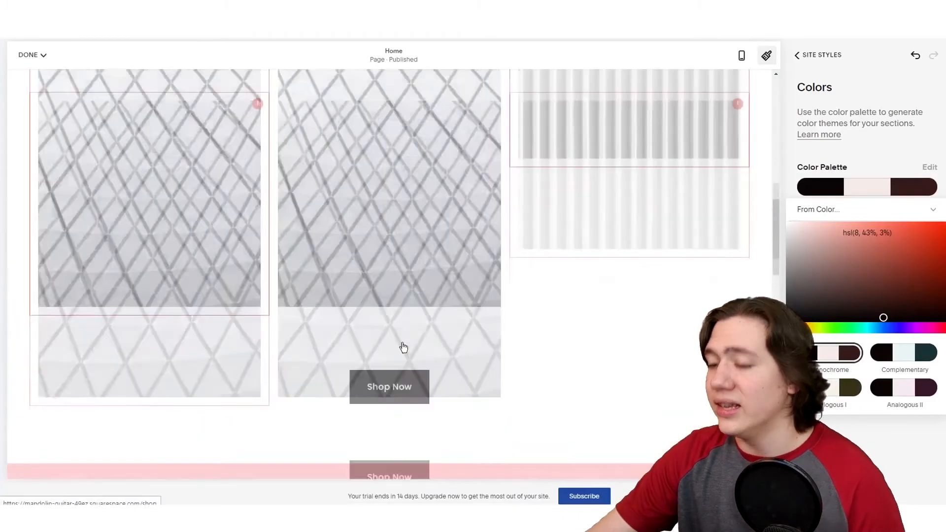
{"action": "scroll", "coordinate": [403, 346], "scroll_direction": "up", "scroll_amount": 10}
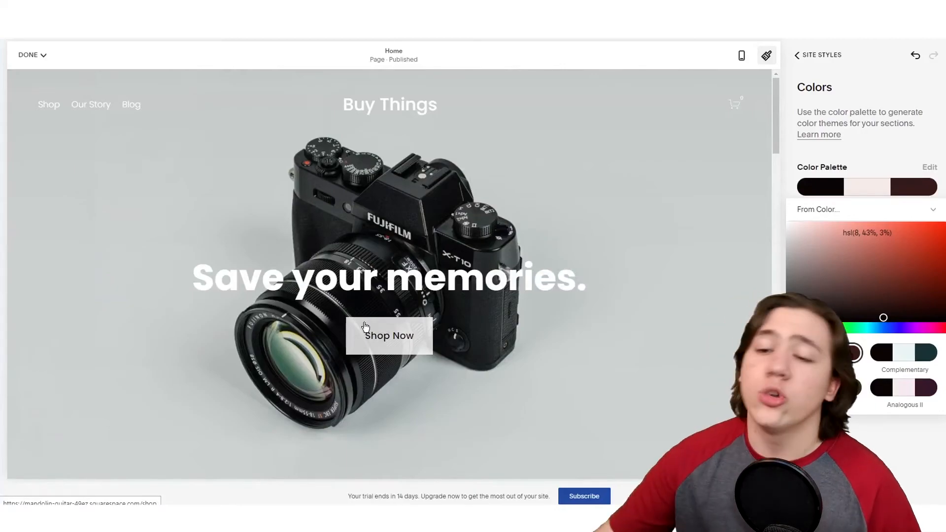
{"action": "left_click", "coordinate": [28, 55]}
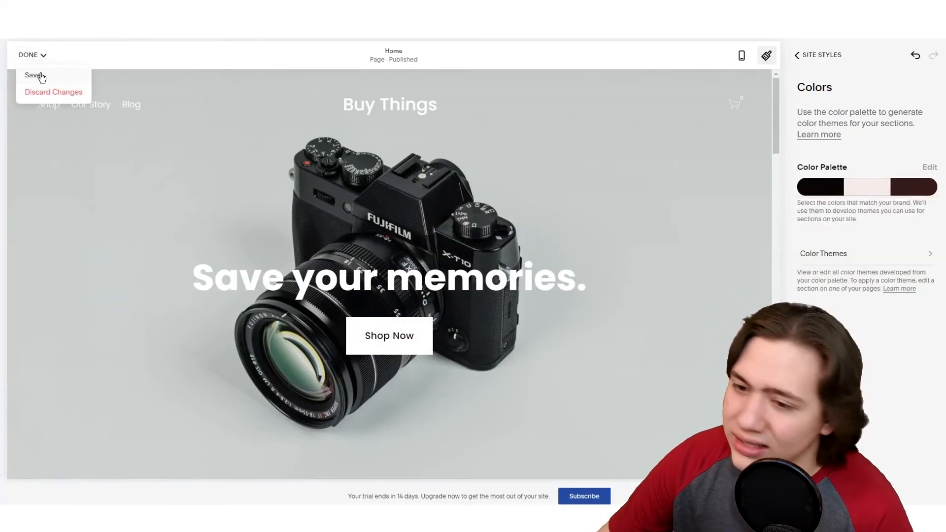
{"action": "left_click", "coordinate": [41, 77]}
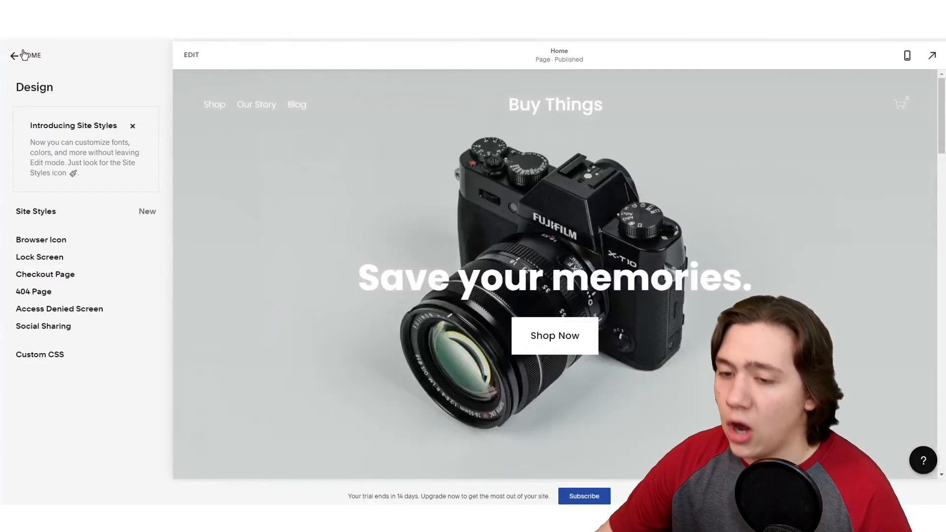
Capitalize the Home page banner heading as "Save Your Memories." and save the page
{"action": "left_click", "coordinate": [24, 54]}
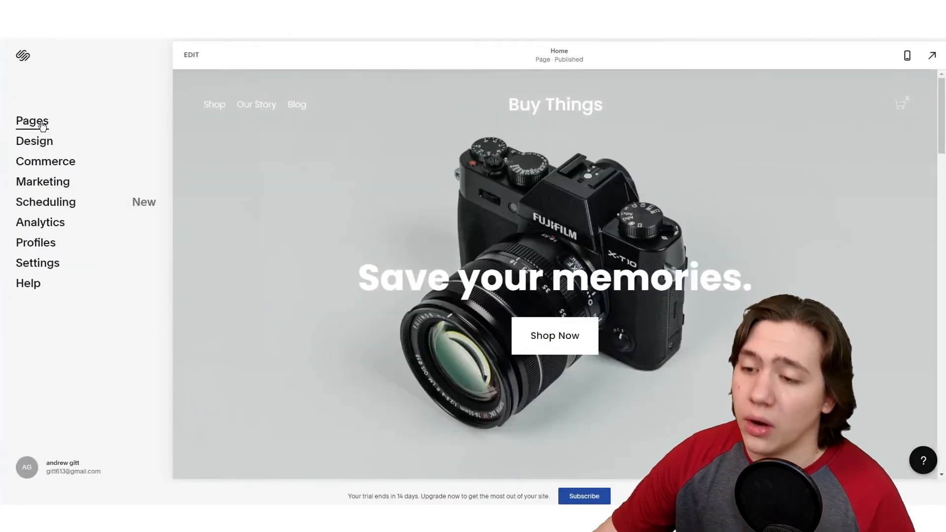
{"action": "left_click", "coordinate": [43, 124]}
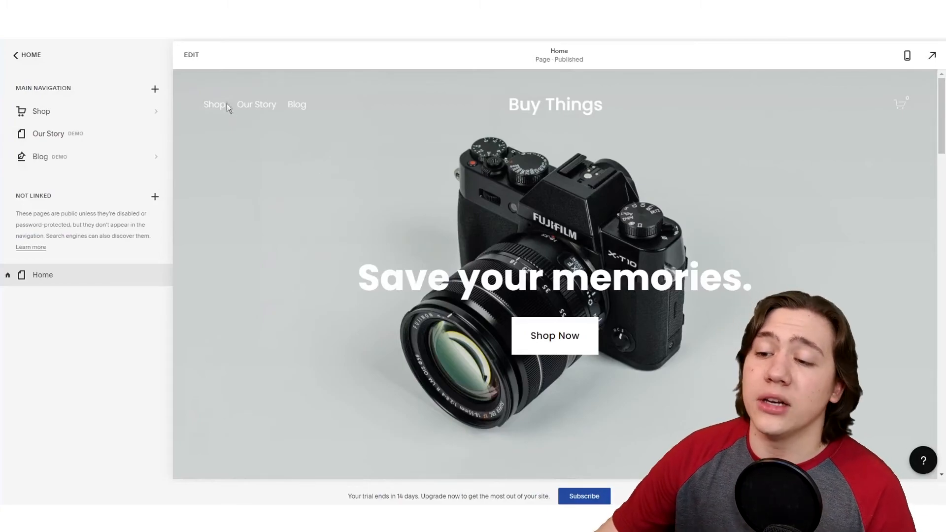
{"action": "left_click", "coordinate": [190, 56]}
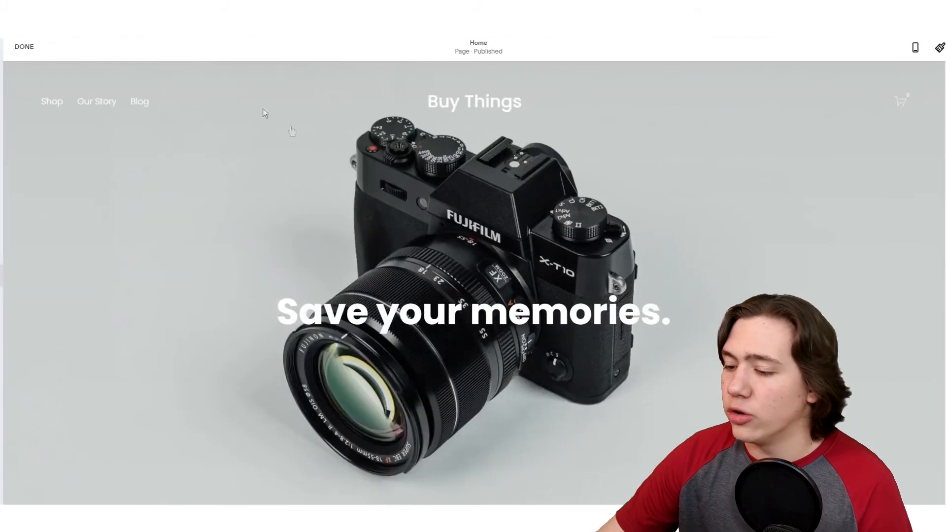
{"action": "left_click", "coordinate": [379, 294]}
{"action": "triple_click", "coordinate": [380, 294]}
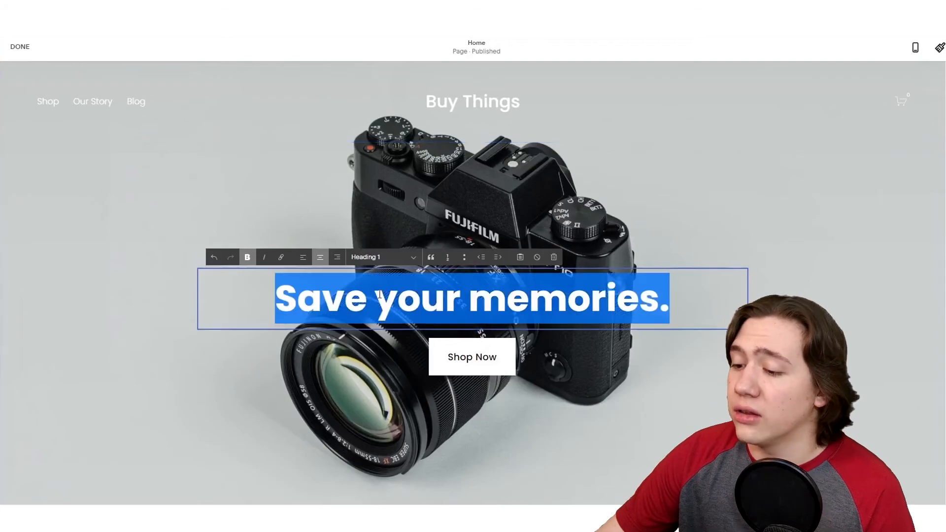
{"action": "left_click_drag", "start_coordinate": [376, 300], "coordinate": [412, 308]}
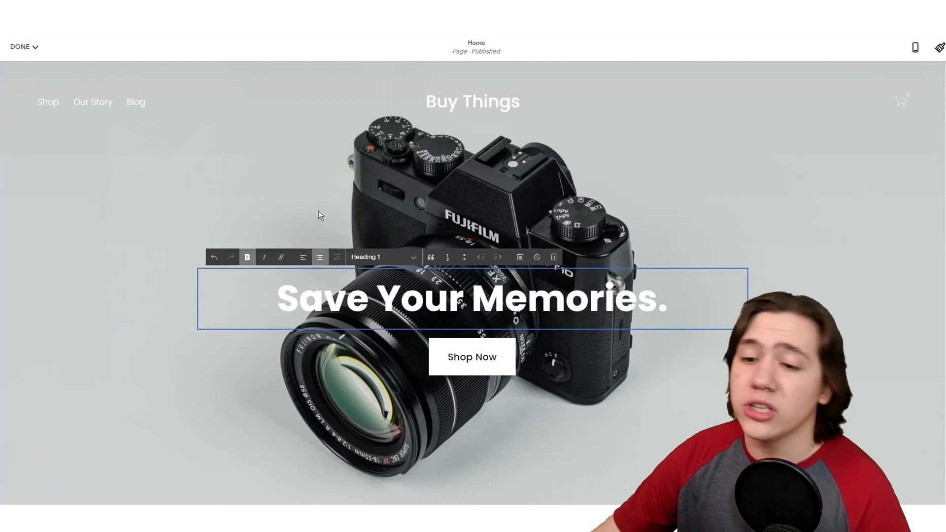
{"action": "left_click", "coordinate": [19, 46]}
{"action": "left_click", "coordinate": [24, 66]}
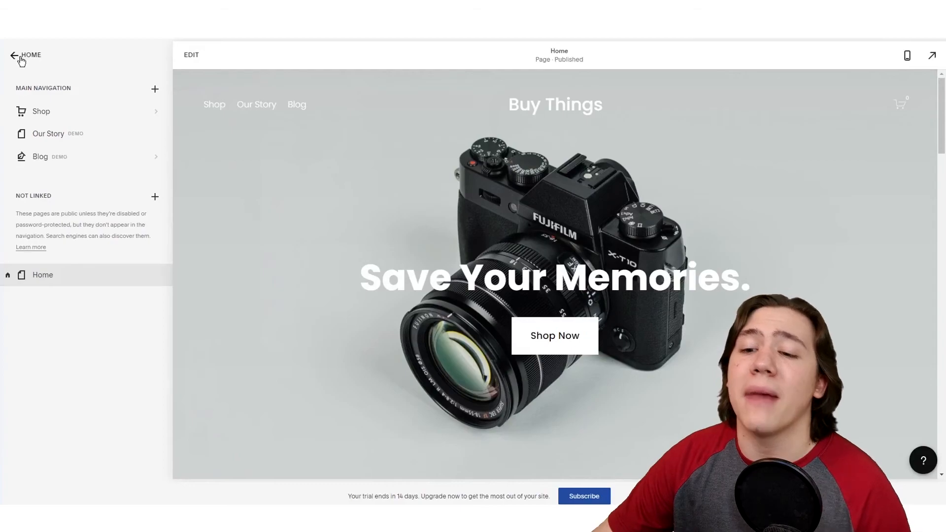
Leave the page list and open the site's settings
{"action": "left_click", "coordinate": [20, 57]}
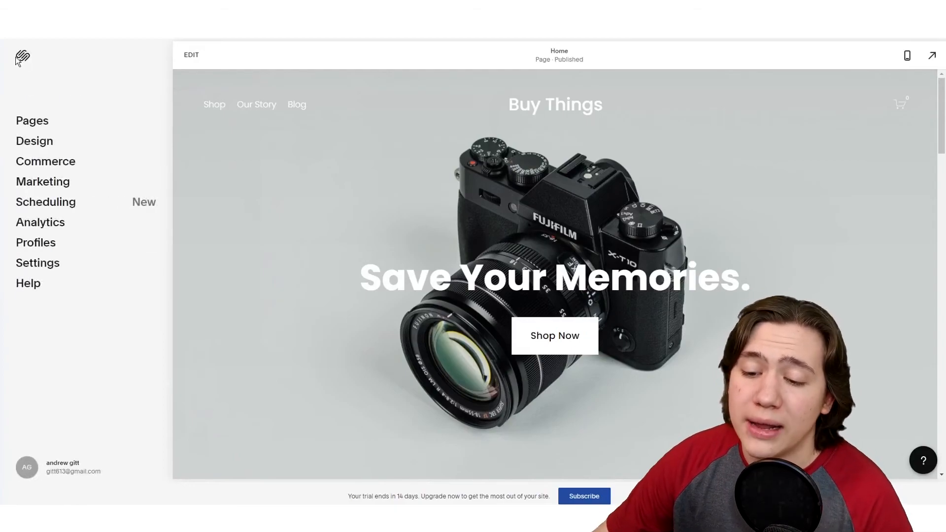
{"action": "left_click", "coordinate": [58, 271]}
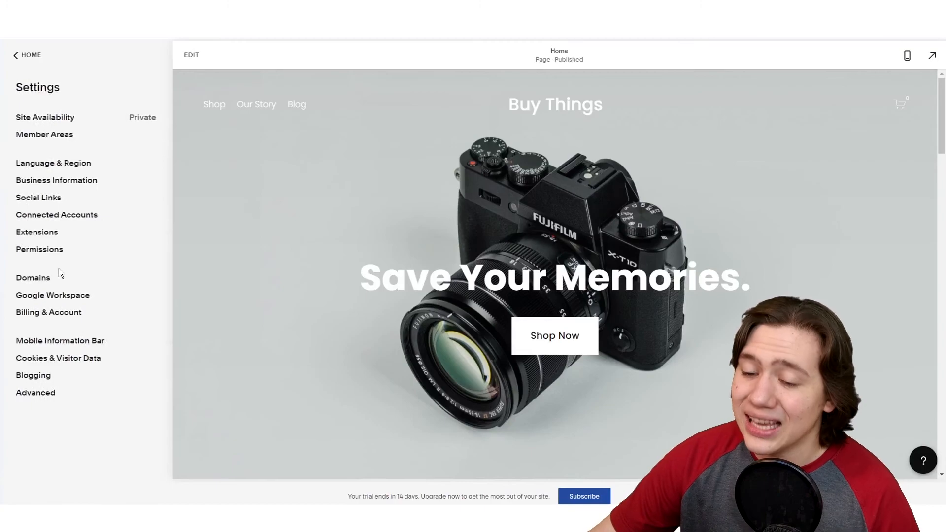